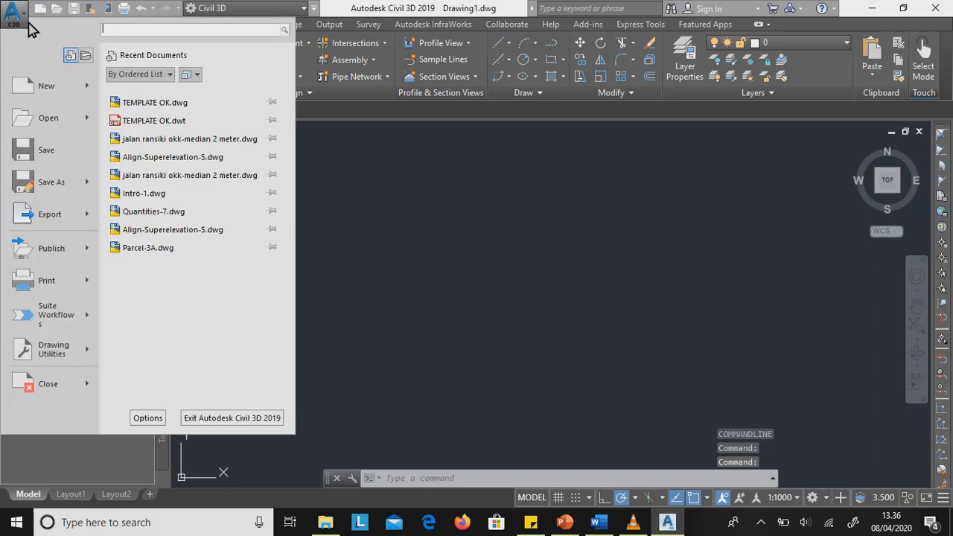
Open the TEMPLATE OK drawing template from the desktop's TEMPLATE folder, ignoring missing SHX files and dismissing the earlier-version notice.
left_click(68, 130)
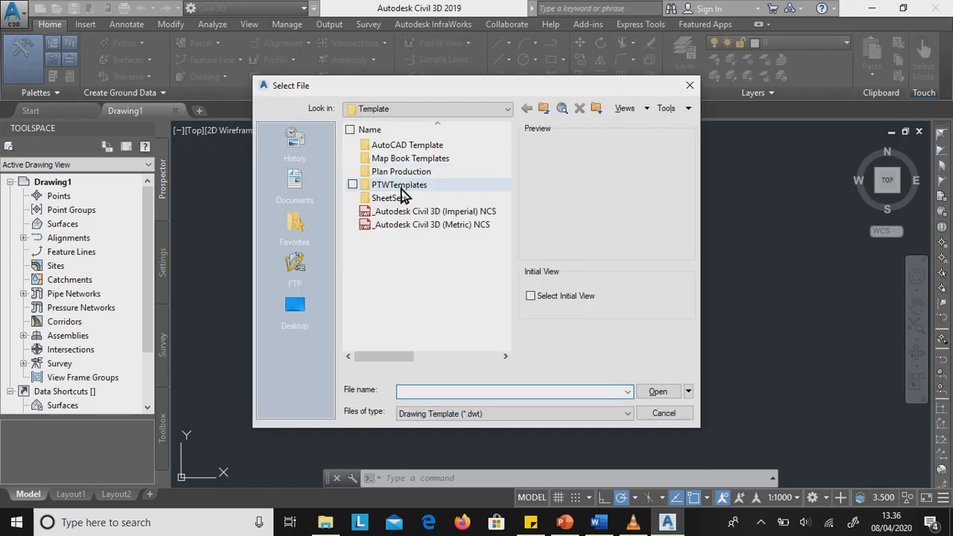
left_click(307, 311)
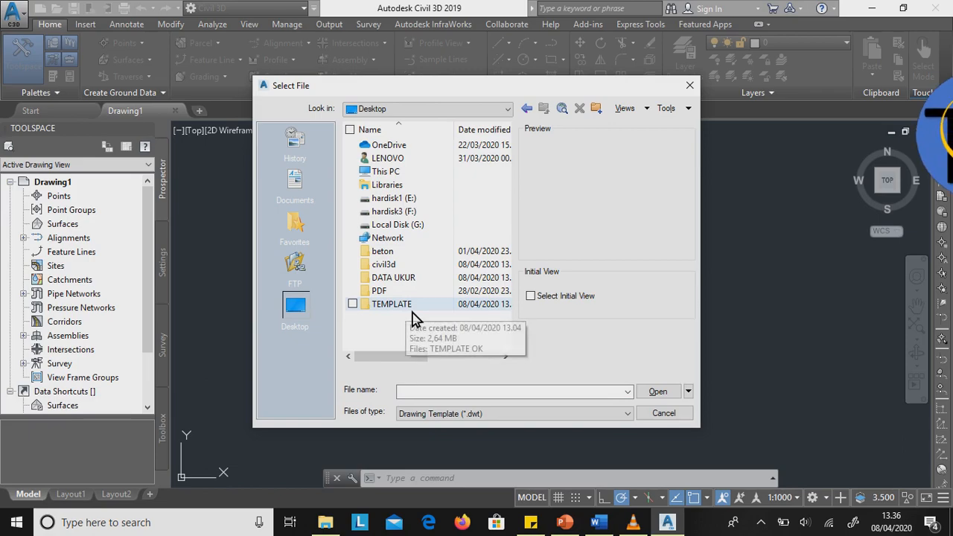
double_click(413, 307)
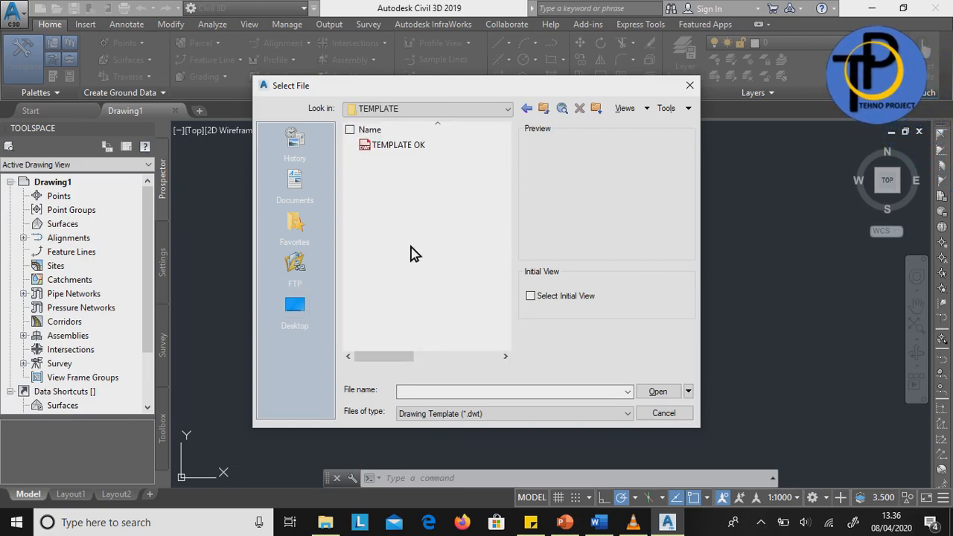
left_click(396, 149)
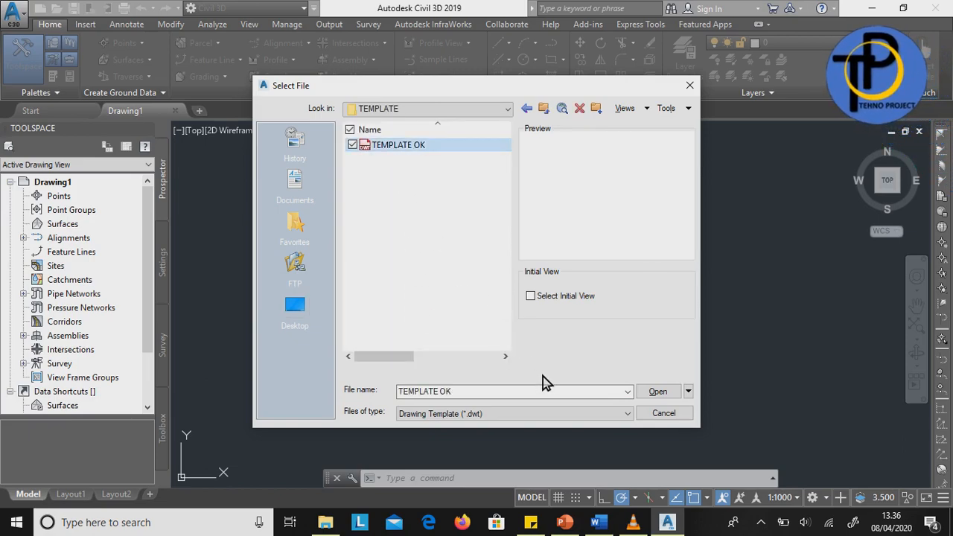
left_click(642, 391)
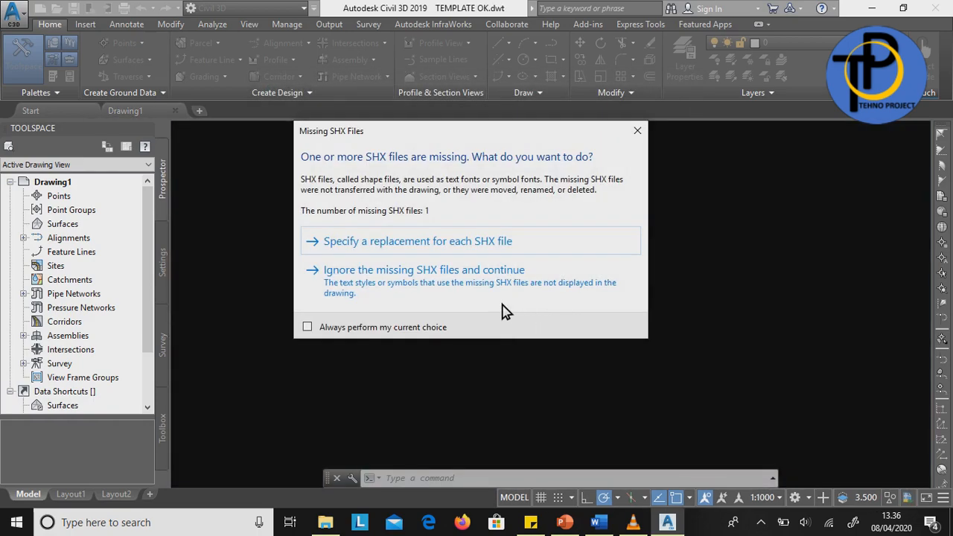
left_click(490, 296)
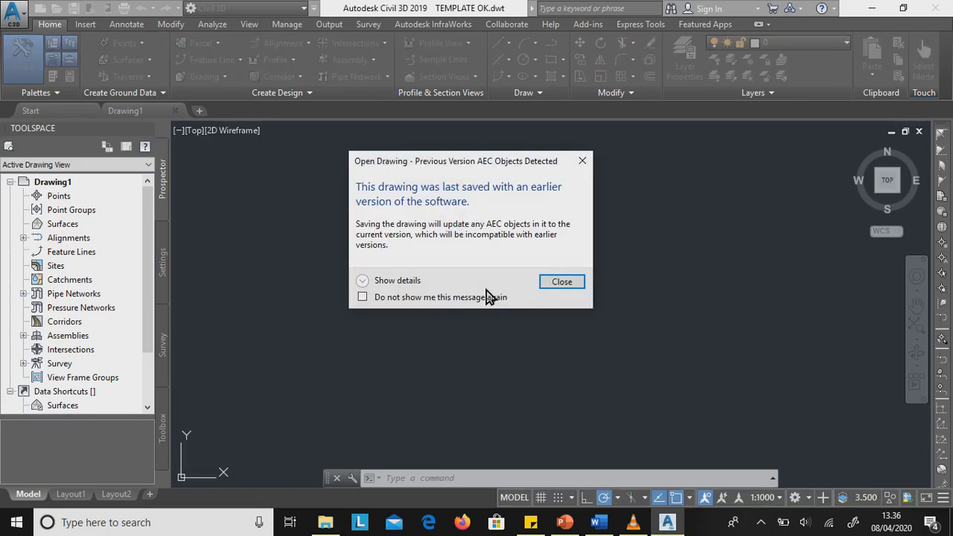
left_click(559, 287)
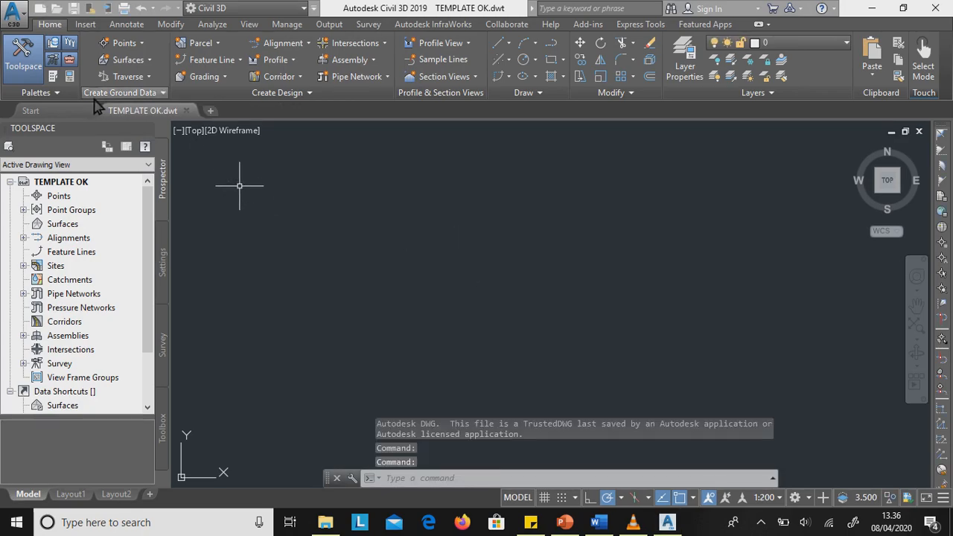
Save the drawing as "perencanaan jalan" in the desktop's civil3d folder, using the AutoCAD 2018 Drawing (*.dwg) format.
left_click(27, 27)
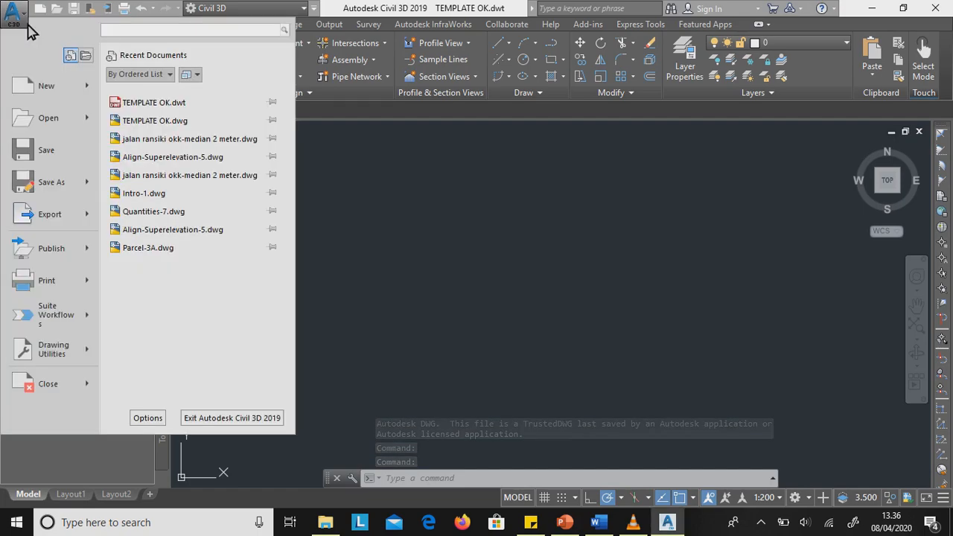
left_click(62, 184)
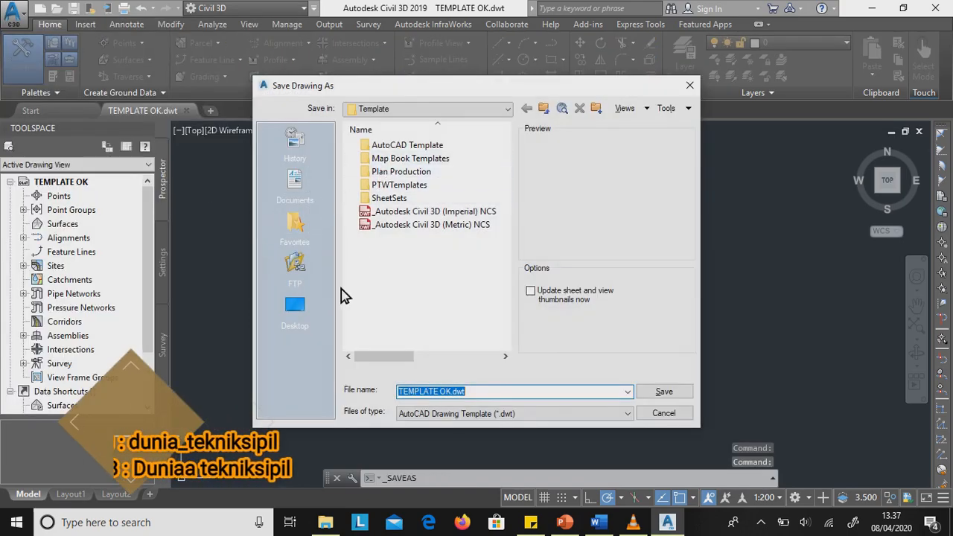
left_click(306, 317)
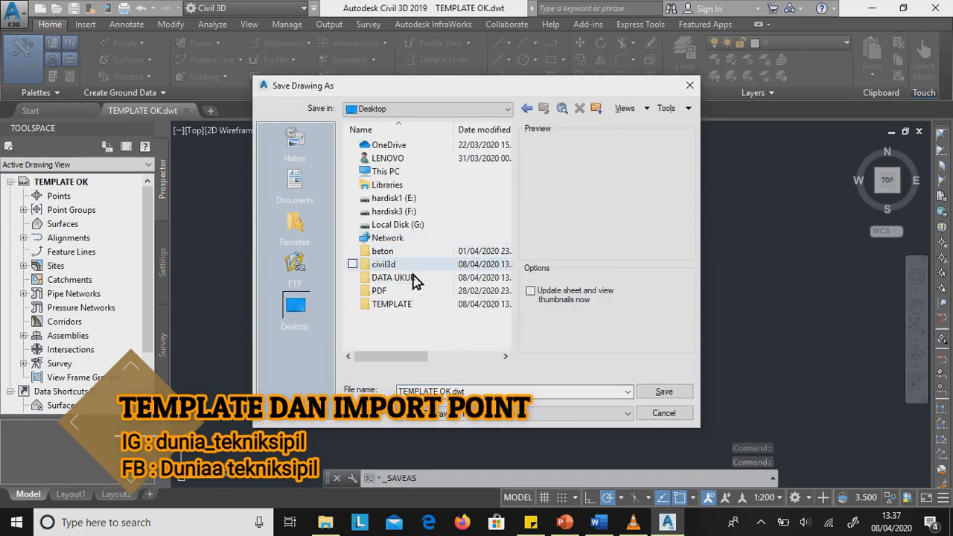
double_click(415, 266)
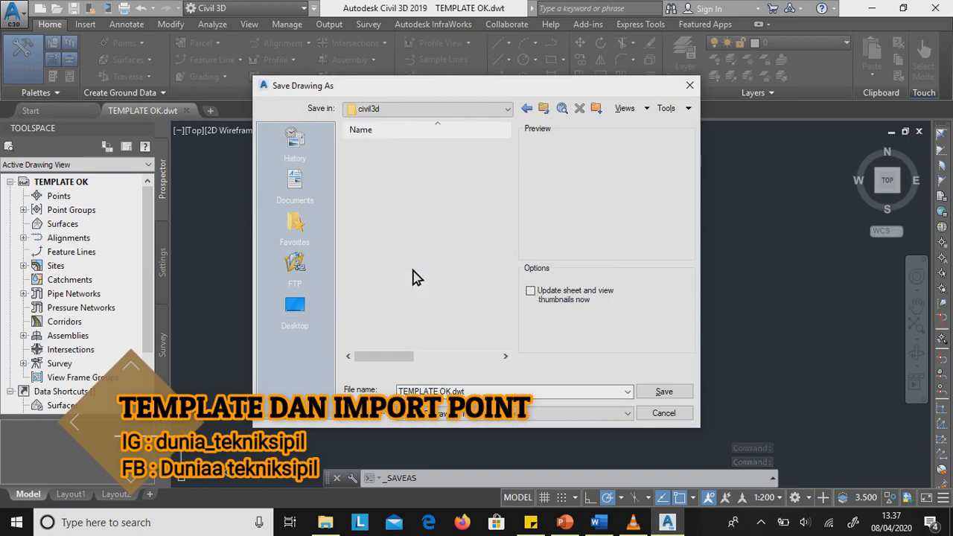
left_click(498, 392)
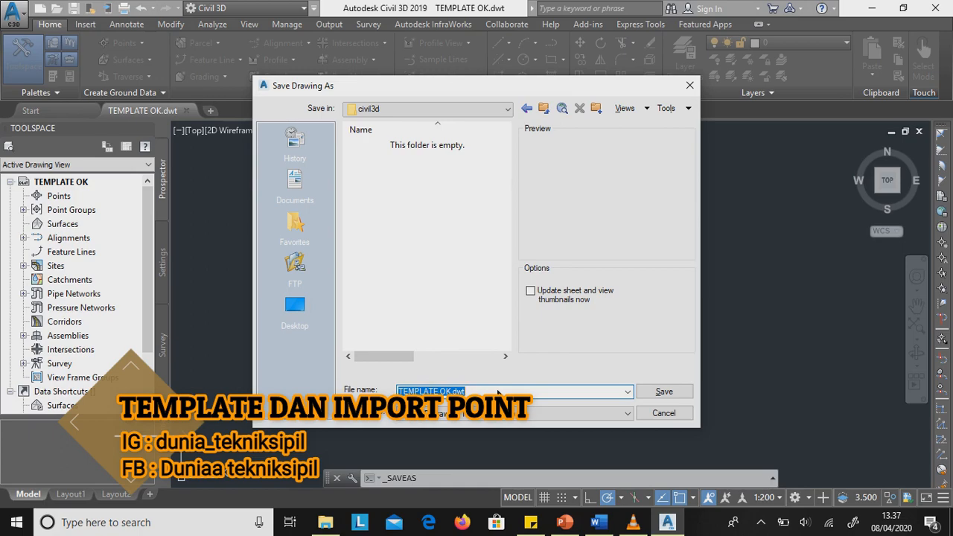
type("pere")
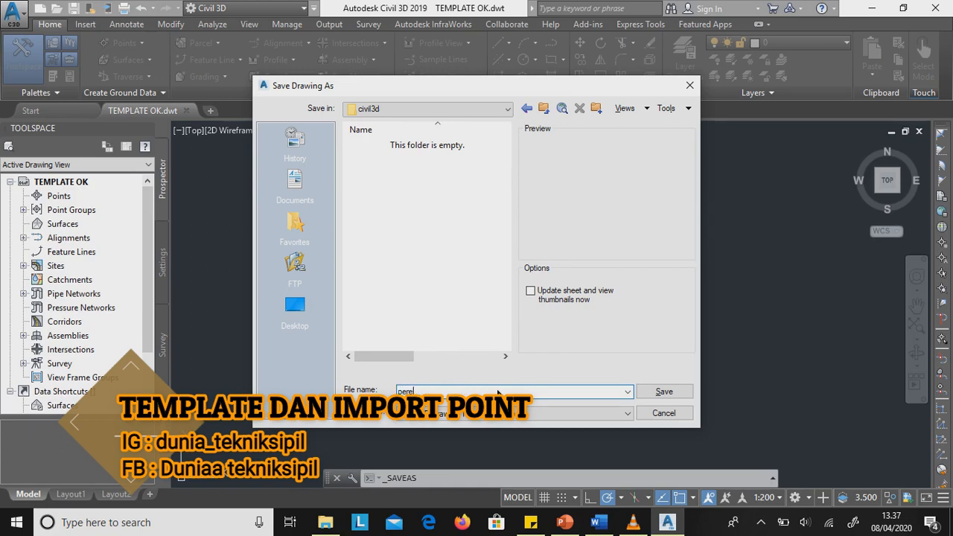
type("ncanaan jalan")
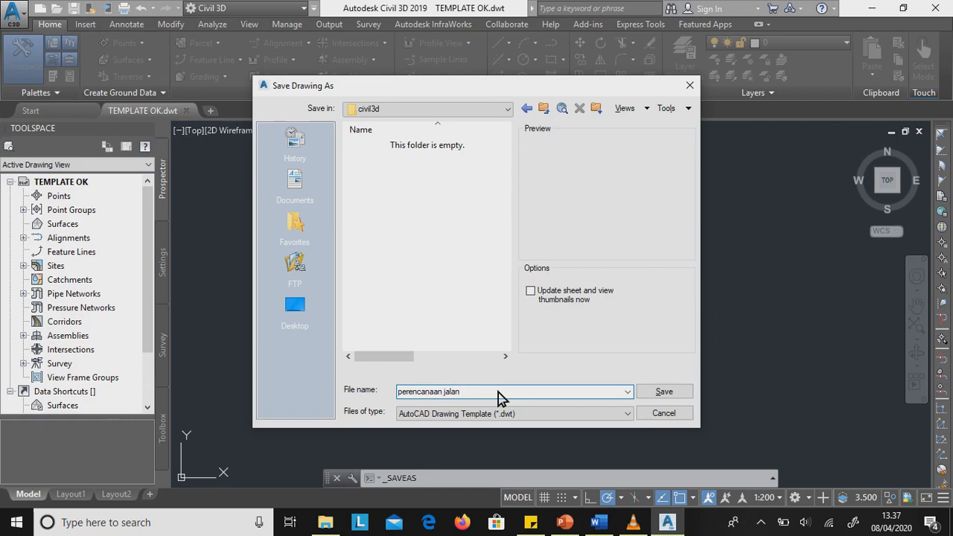
left_click(550, 414)
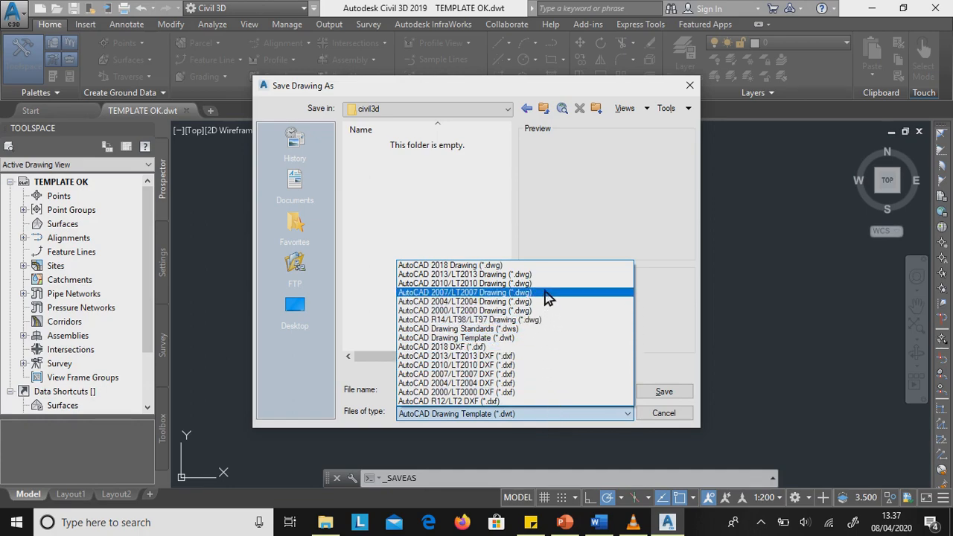
left_click(557, 265)
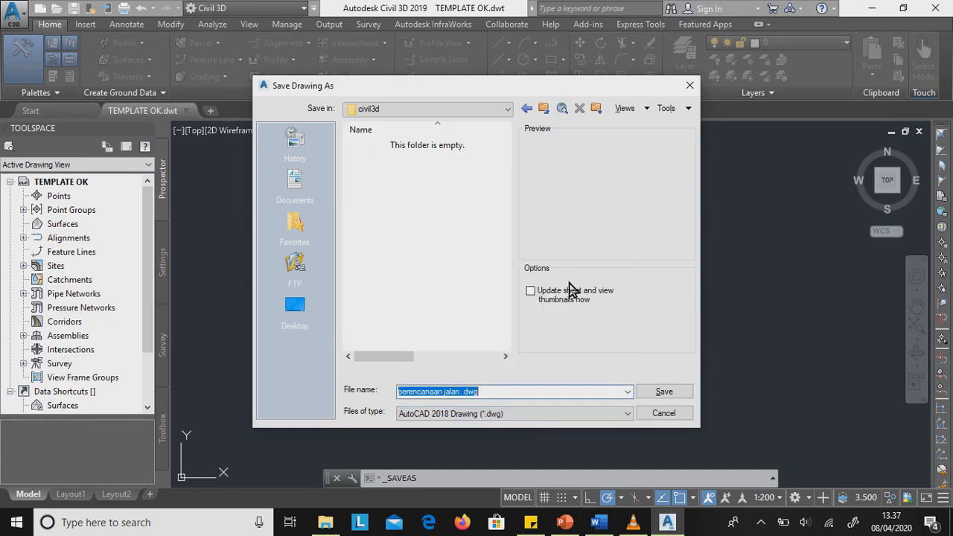
left_click(664, 392)
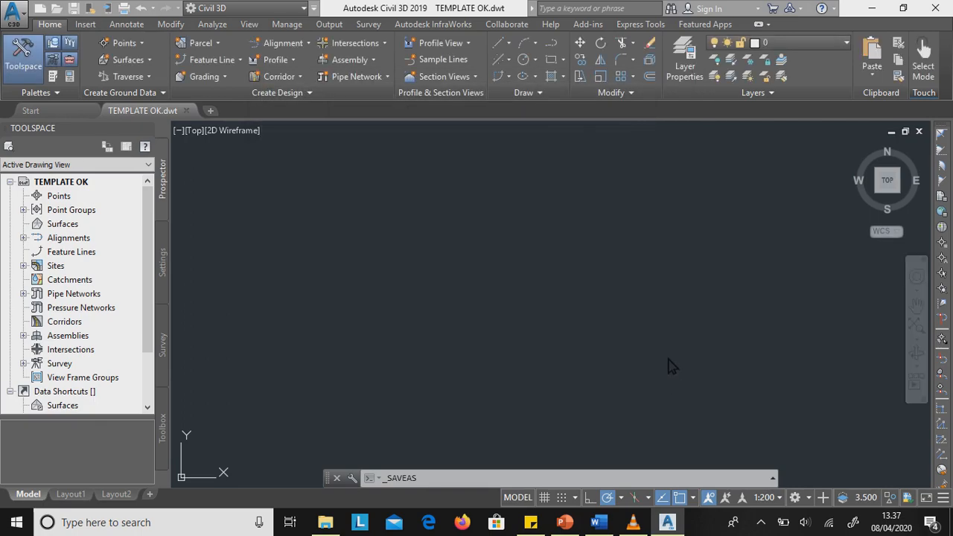
Set the drawing's annotation scale to 1:100.
left_click(778, 497)
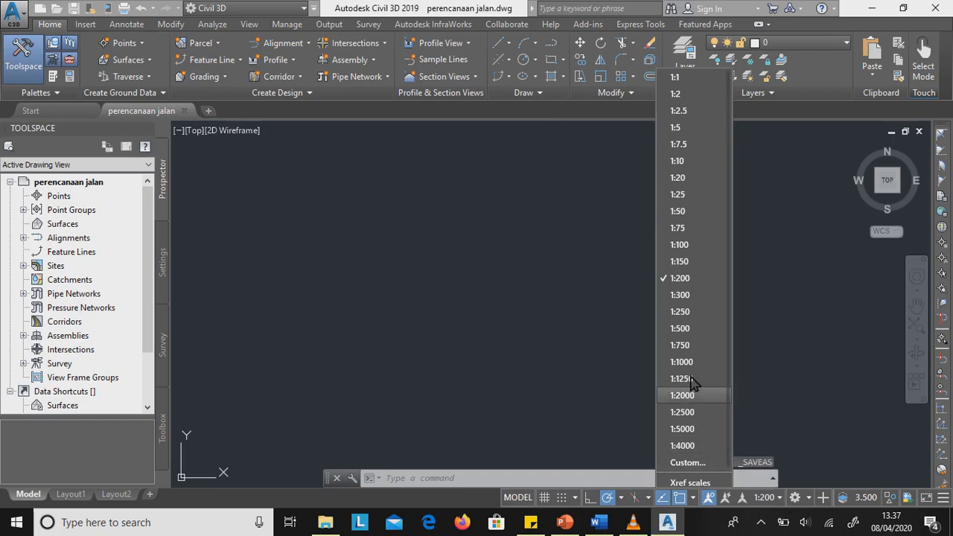
left_click(679, 245)
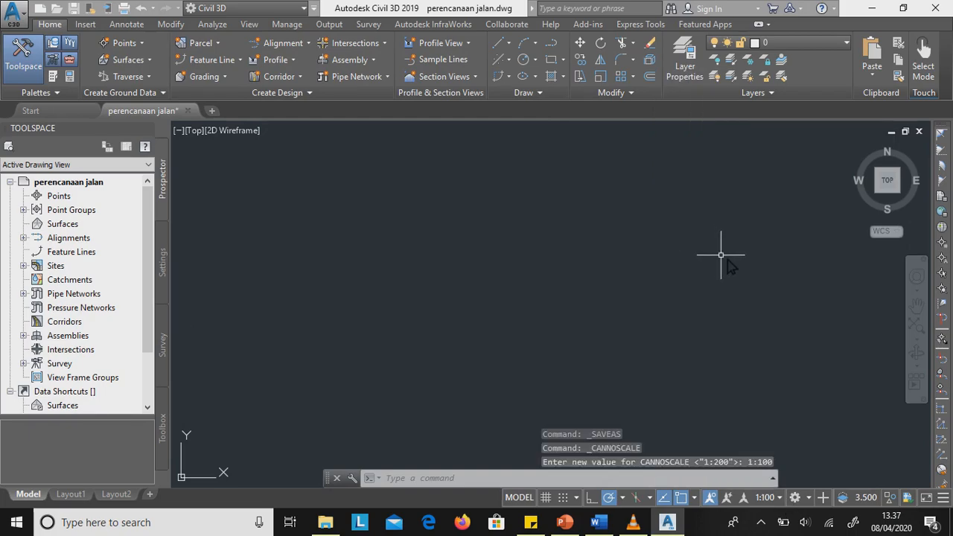
Start a point import with the point creation tools and add the Toposurvey2 text file from DATA UKUR as its source.
left_click(142, 44)
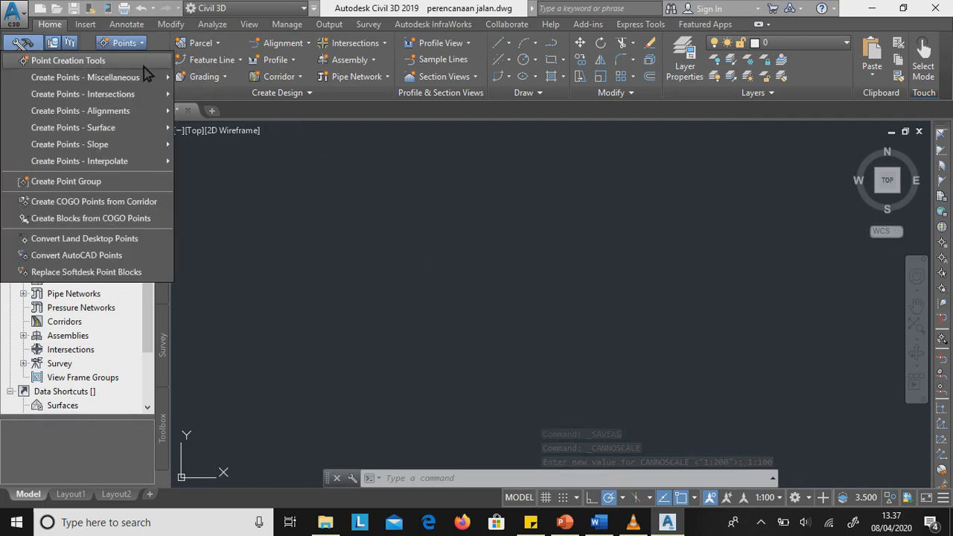
left_click(149, 61)
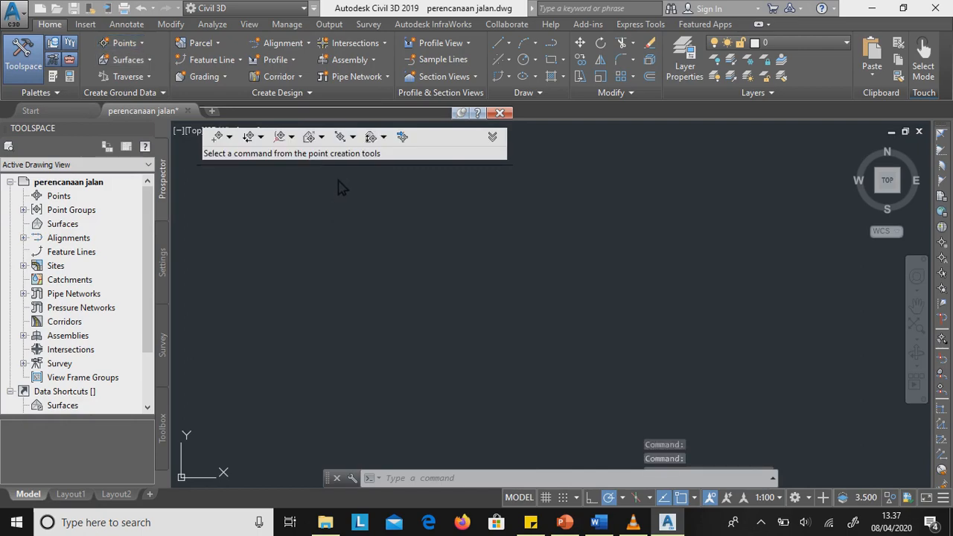
left_click(409, 139)
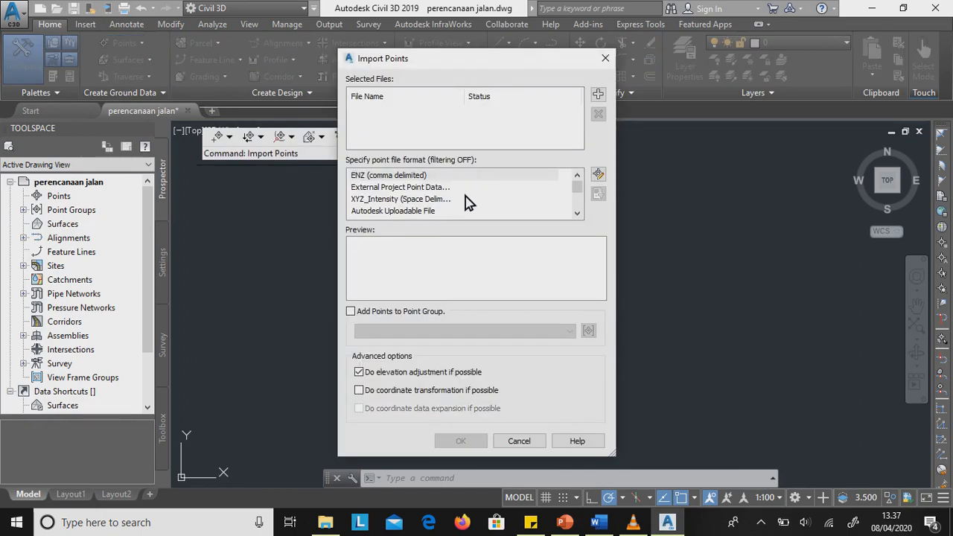
left_click(598, 95)
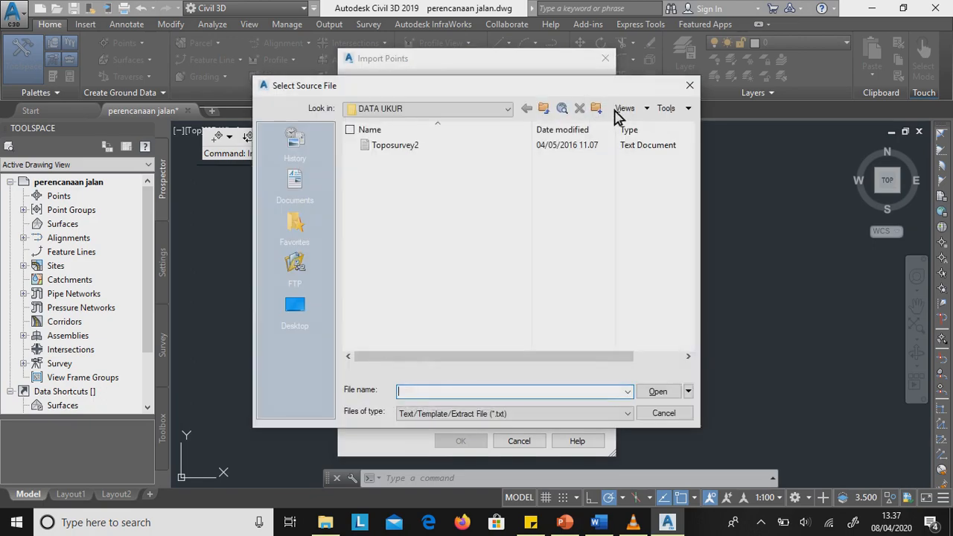
left_click(445, 146)
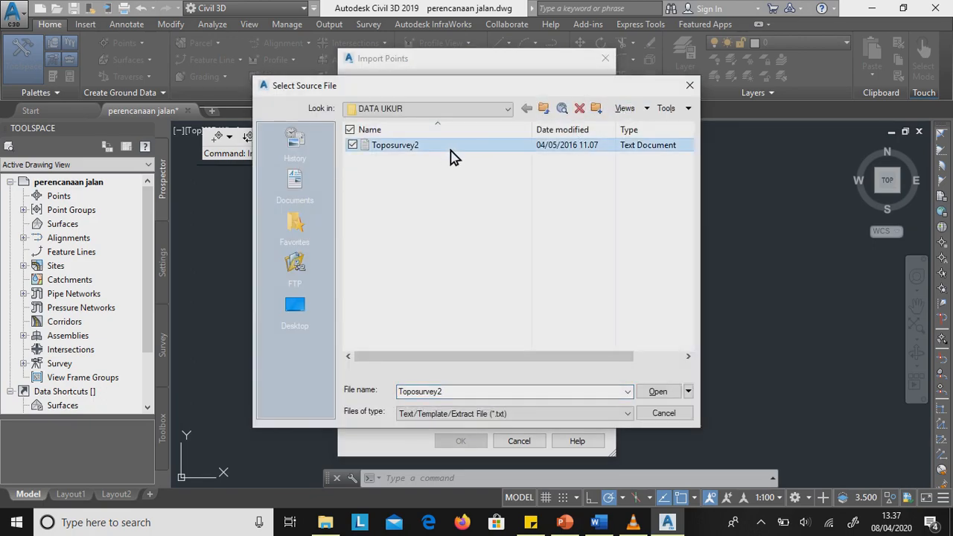
left_click(659, 391)
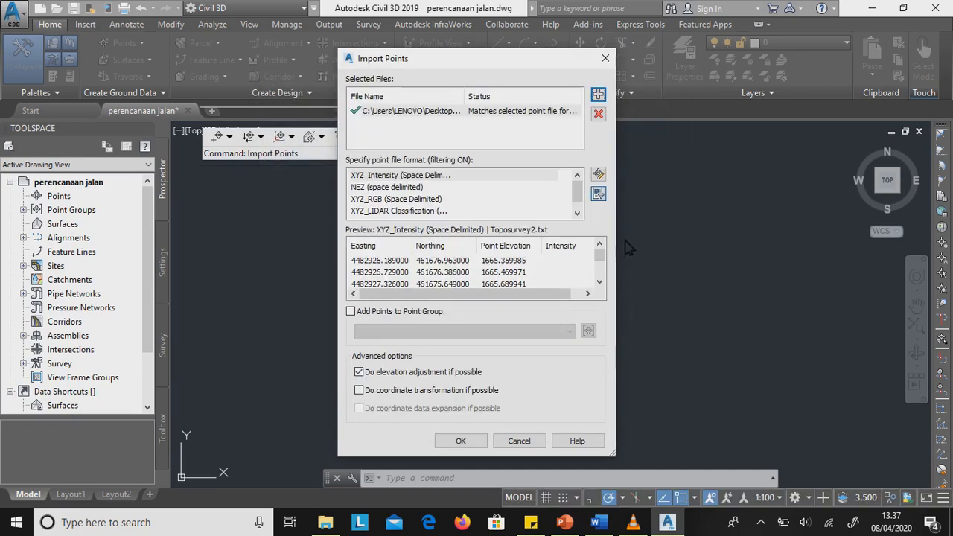
Import the survey points in NEZ (space delimited) format and add them to a new point group named "data ukur".
left_click(421, 189)
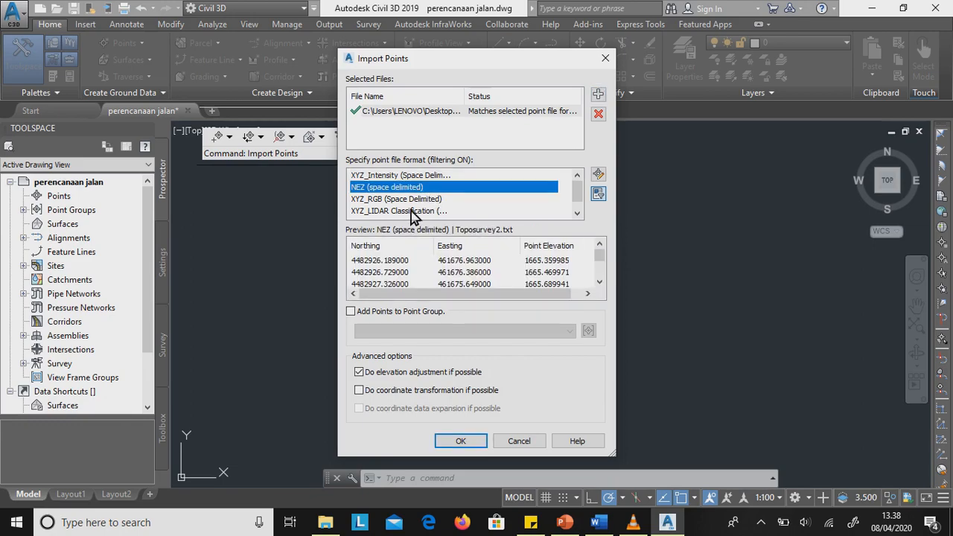
left_click(350, 311)
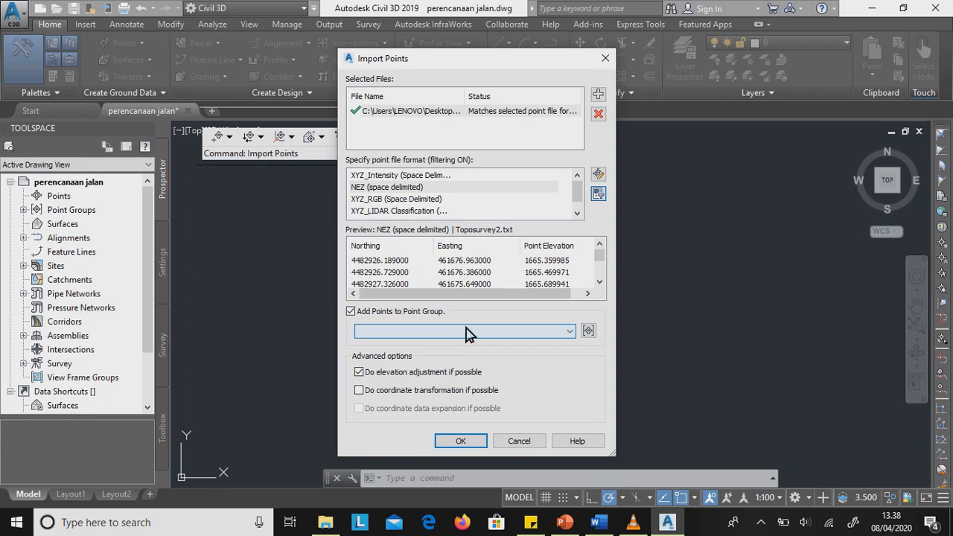
left_click(575, 331)
left_click(593, 330)
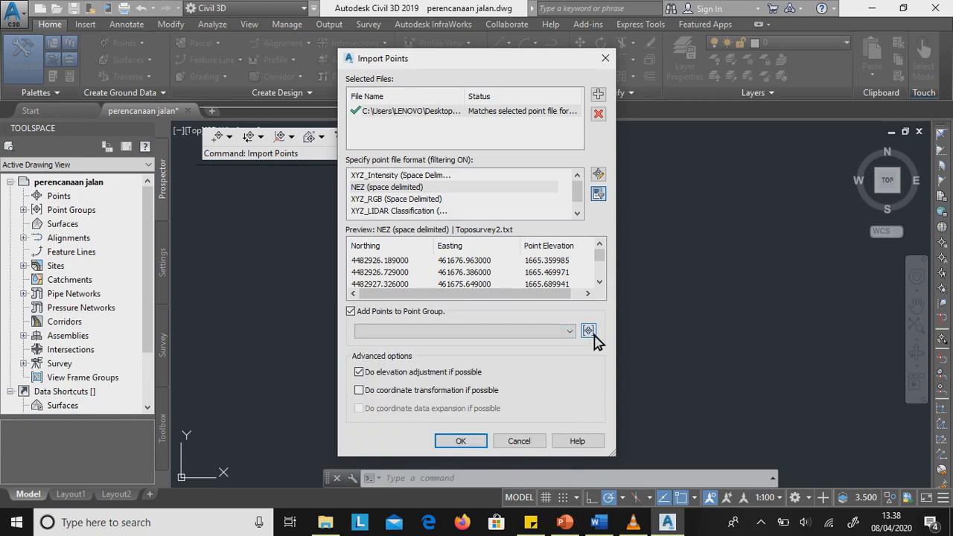
left_click(589, 331)
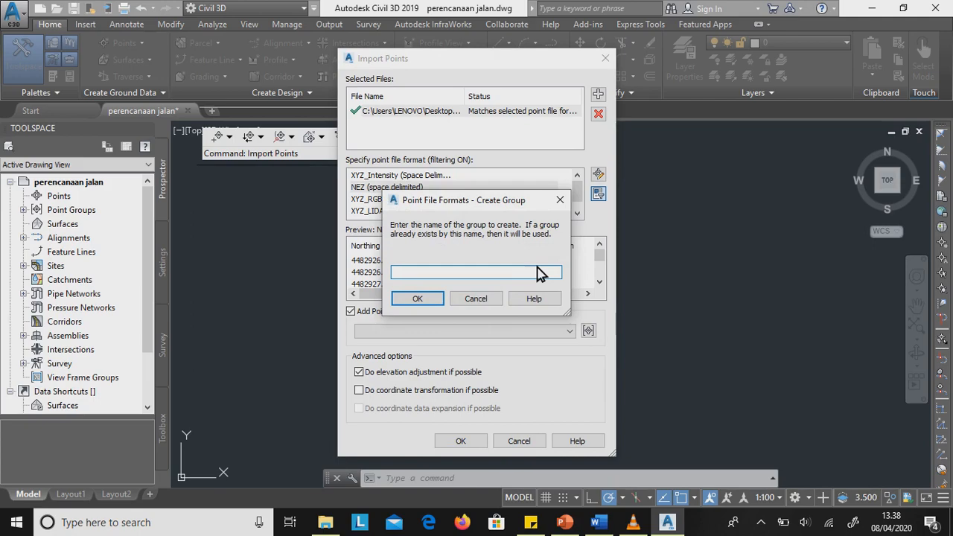
type("data ukur")
left_click(423, 298)
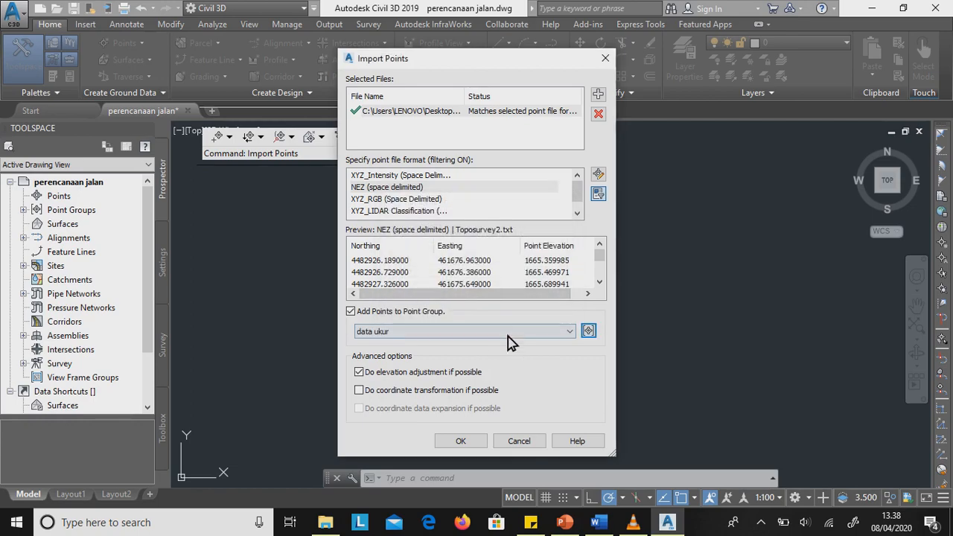
left_click(455, 441)
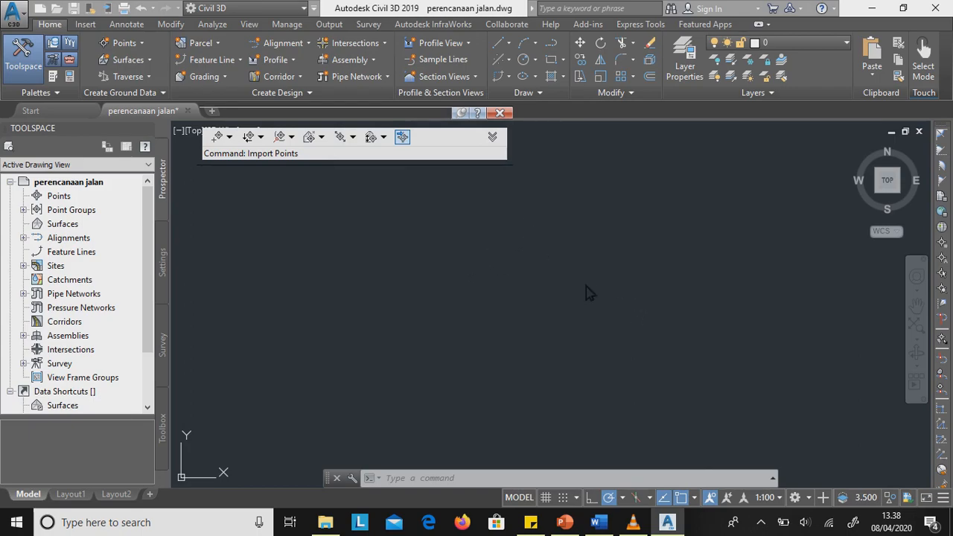
right_click(490, 179)
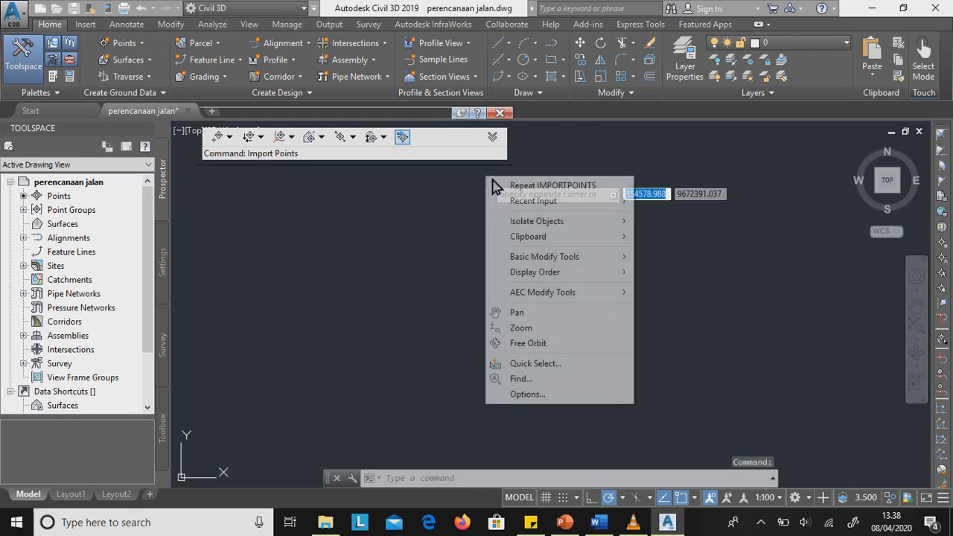
left_click(480, 229)
right_click(472, 222)
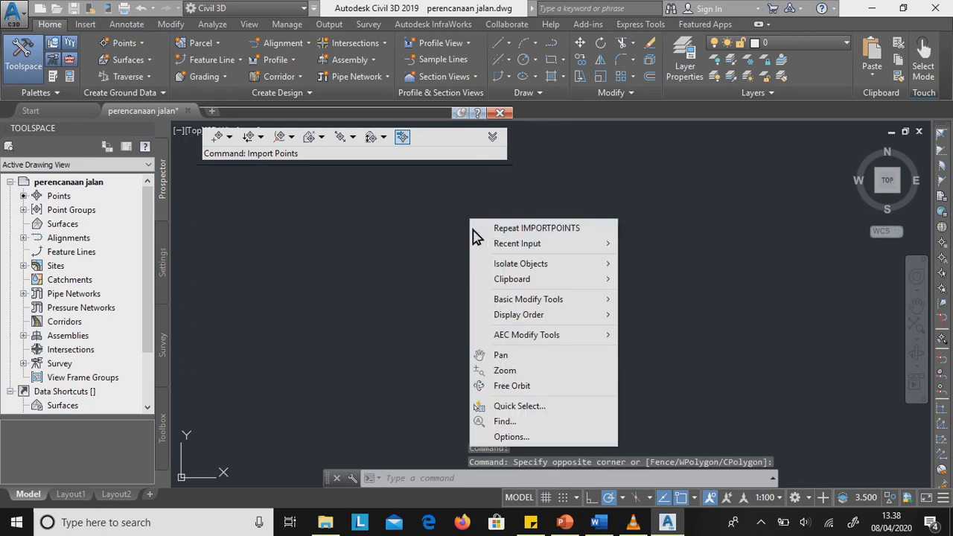
left_click(686, 231)
left_click(680, 225)
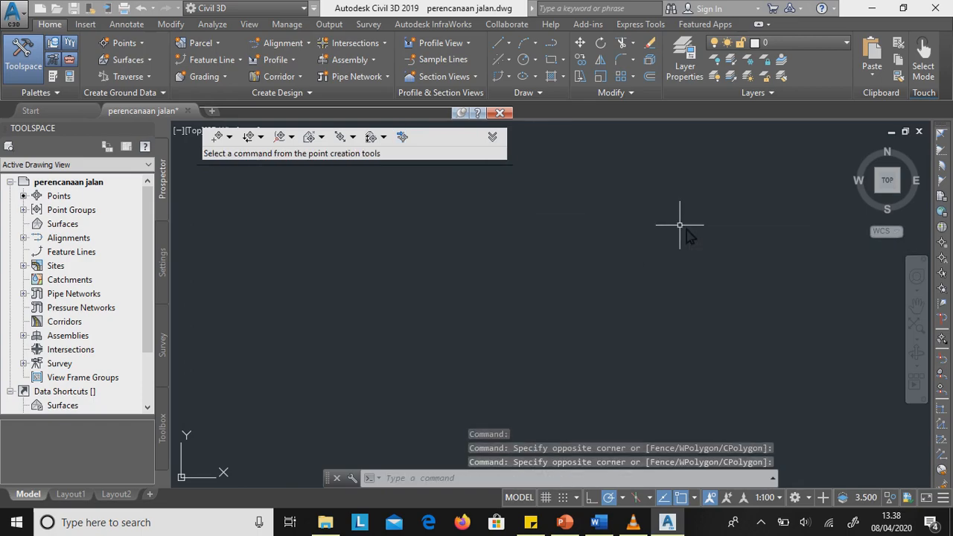
right_click(564, 199)
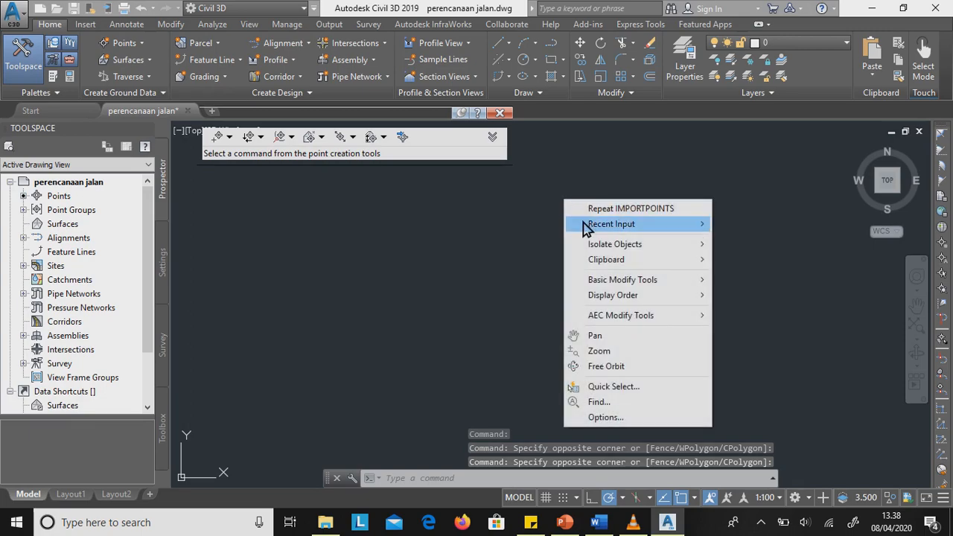
Zoom the drawing to its extents and bring the whole strip of imported survey points into view.
left_click(639, 354)
right_click(530, 187)
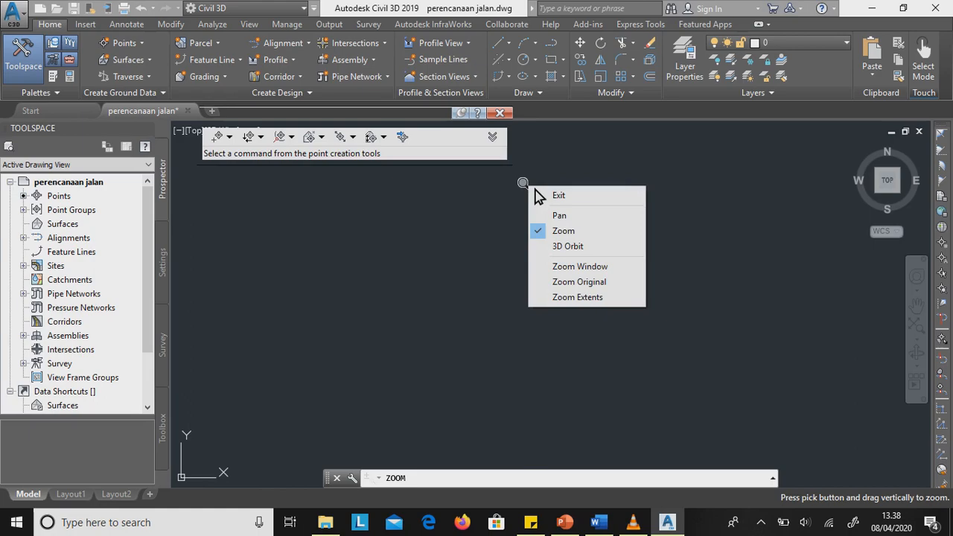
left_click(610, 299)
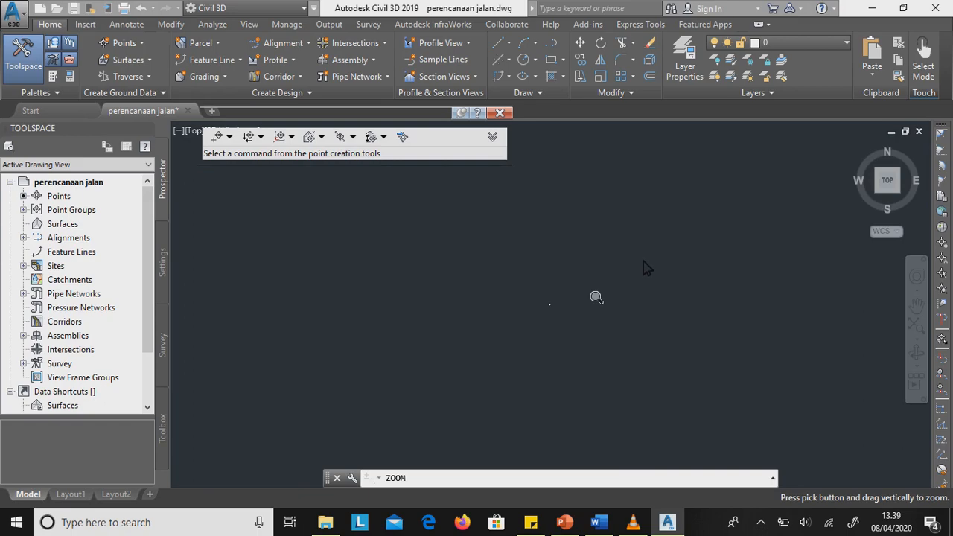
left_click_drag(597, 297, 630, 255)
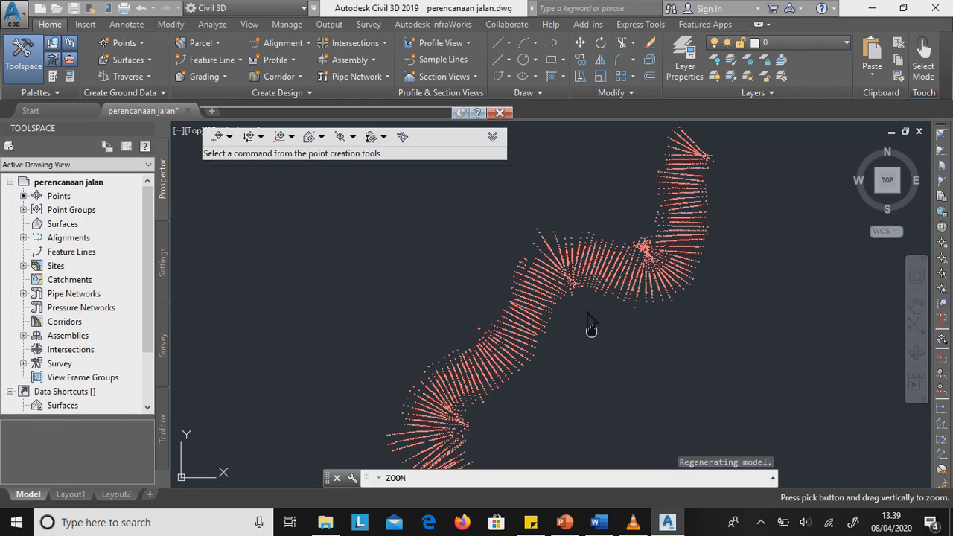
middle_click_drag(591, 329, 586, 242)
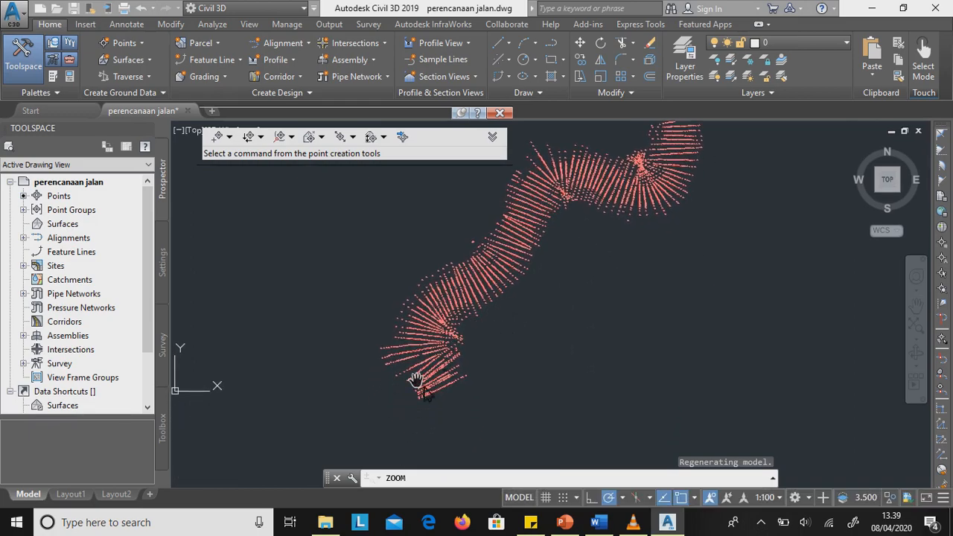
Examine the point numbers and elevation labels at the southwestern end of the survey strip.
scroll(423, 389, "up", 5)
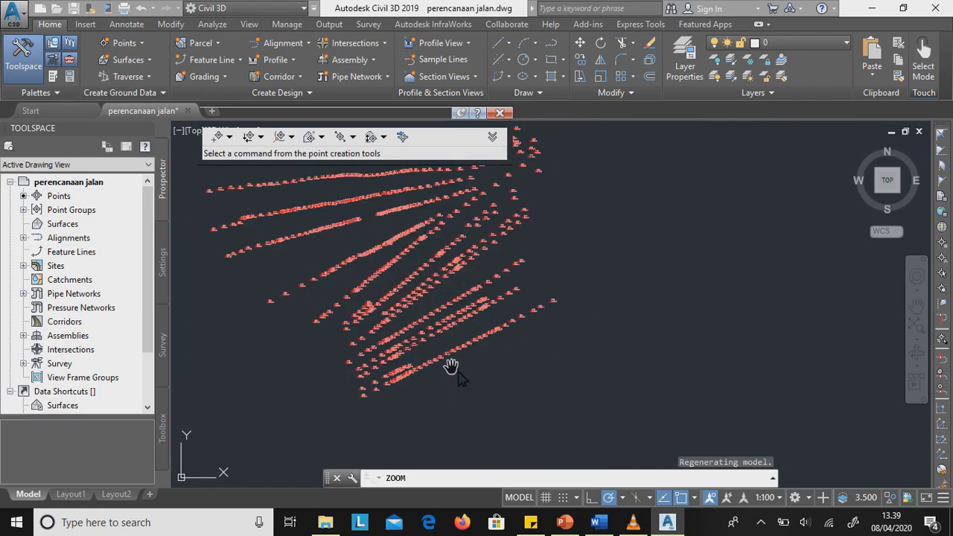
scroll(450, 364, "up", 3)
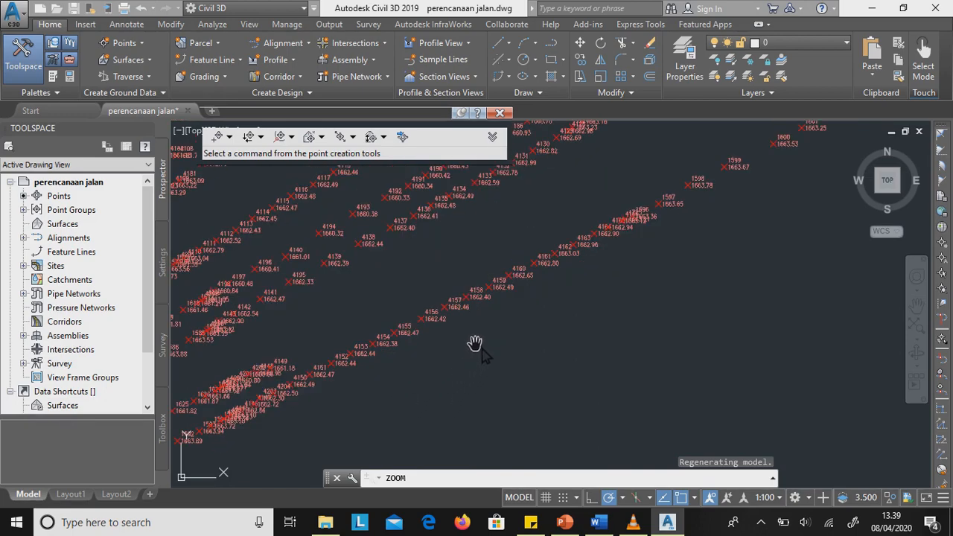
middle_click_drag(475, 344, 555, 438)
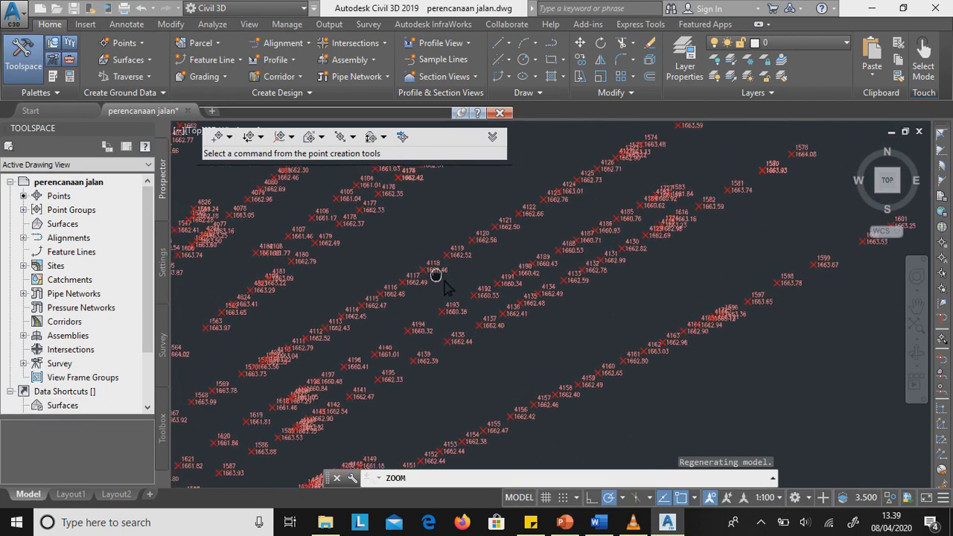
scroll(596, 410, "down", 3)
scroll(547, 374, "up", 4)
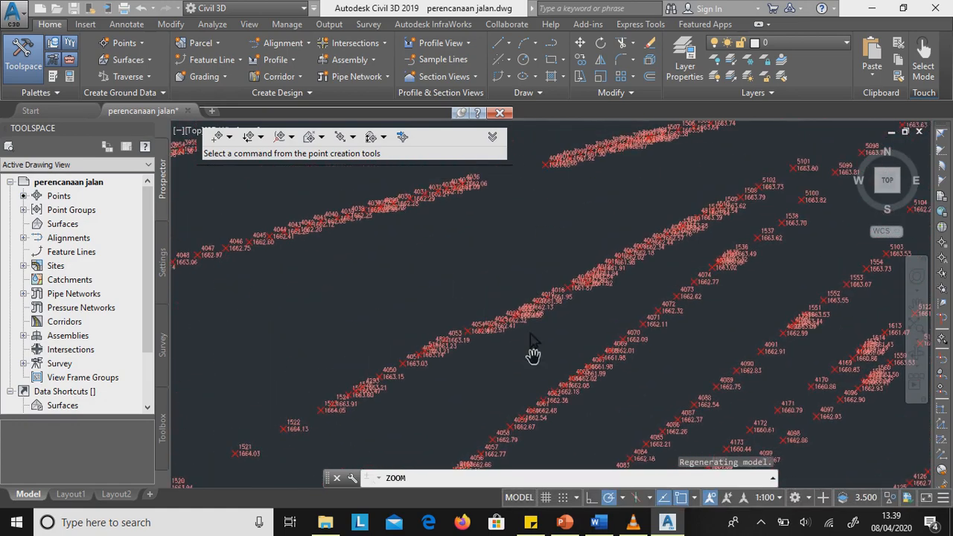
scroll(542, 311, "up", 4)
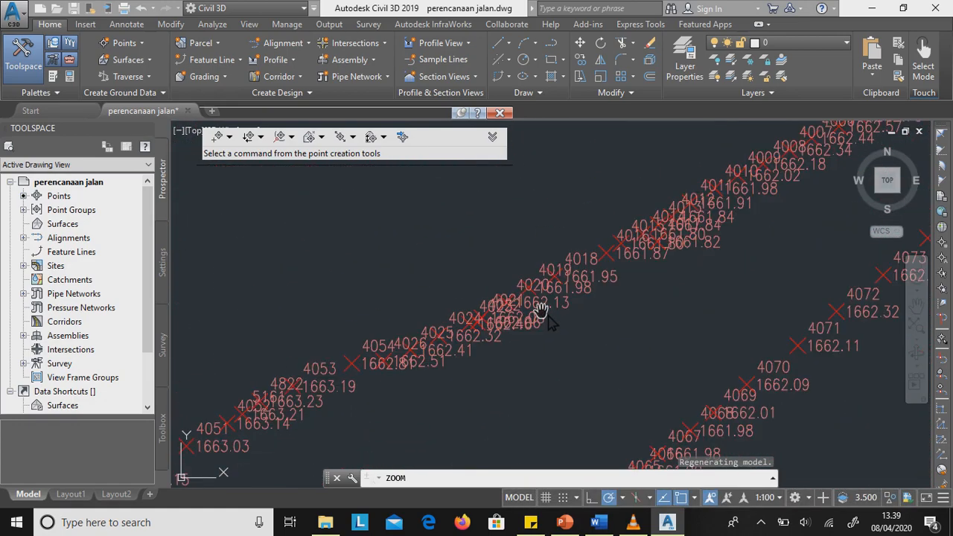
scroll(542, 312, "down", 4)
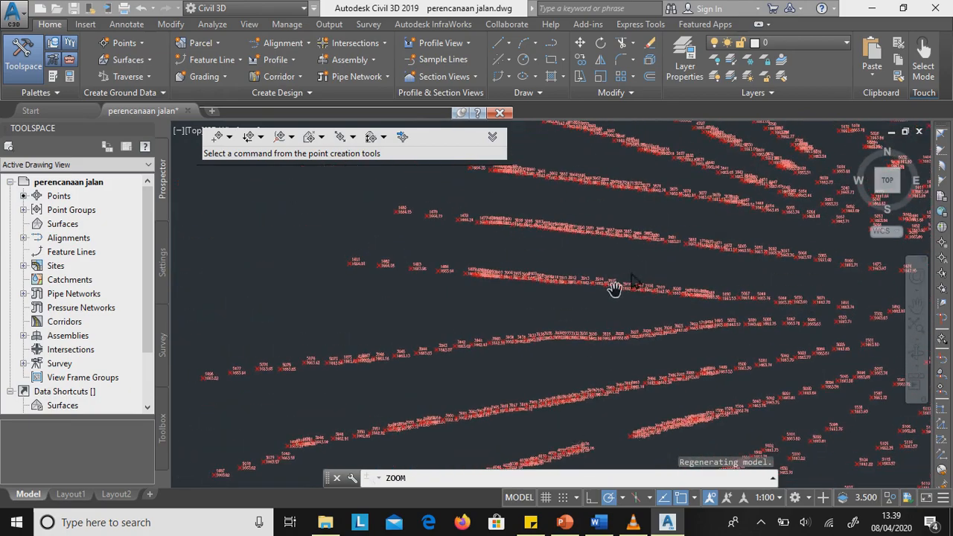
Follow the survey points along the strip to its northern end, inspecting the cross-section rows, and return to the full overview.
middle_click_drag(614, 289, 480, 438)
middle_click_drag(680, 265, 406, 364)
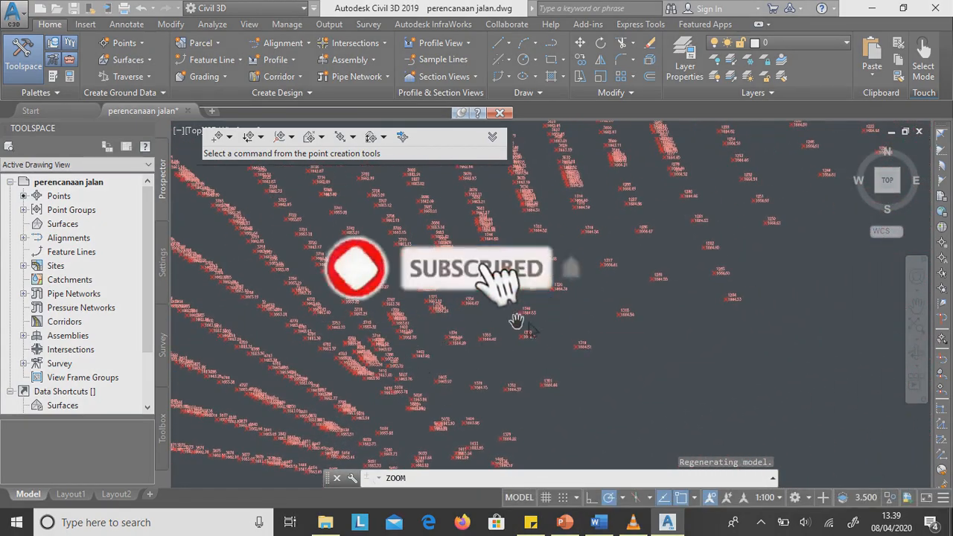
mouse_move(607, 250)
middle_mouse_down()
mouse_move(534, 359)
mouse_move(507, 426)
mouse_move(549, 387)
mouse_move(513, 440)
middle_mouse_up()
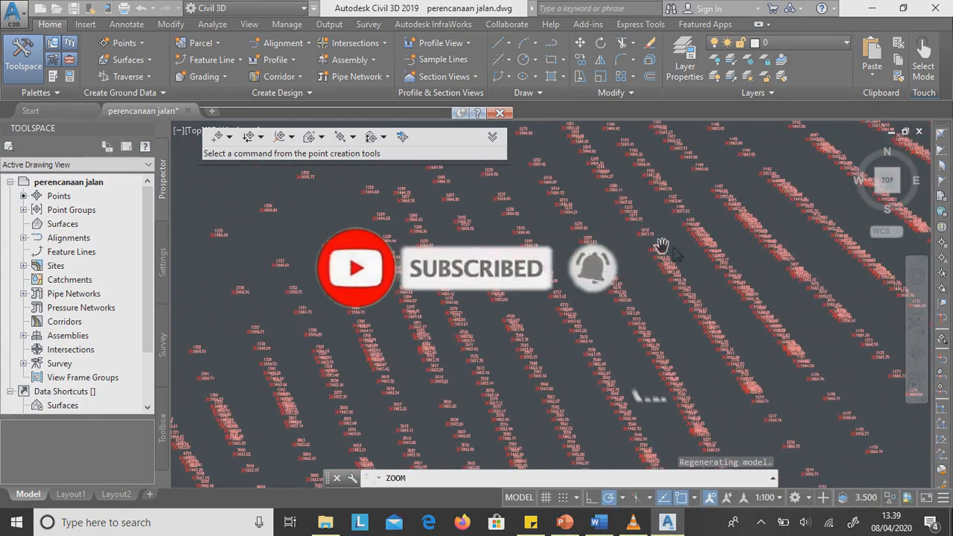
middle_click_drag(661, 245, 489, 410)
mouse_move(666, 254)
middle_mouse_down()
mouse_move(485, 410)
mouse_move(630, 281)
mouse_move(498, 409)
middle_mouse_up()
middle_click_drag(661, 198, 503, 379)
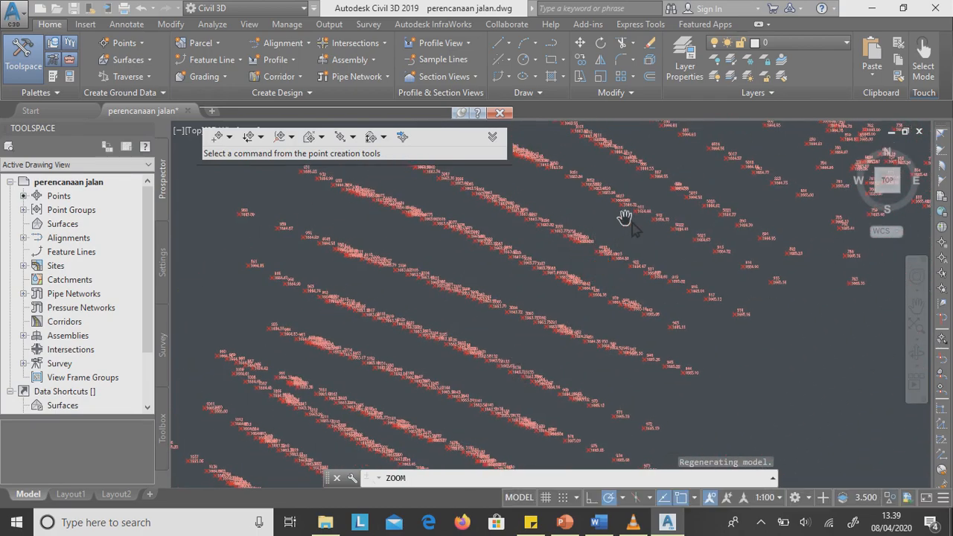
middle_click_drag(624, 217, 449, 379)
middle_click_drag(603, 245, 462, 388)
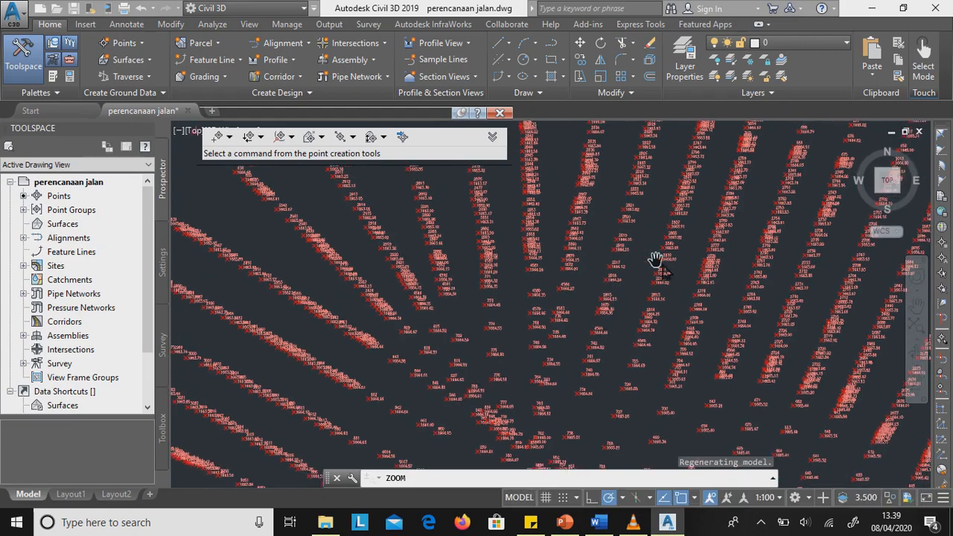
mouse_move(655, 259)
middle_mouse_down()
mouse_move(638, 372)
mouse_move(526, 295)
mouse_move(441, 263)
middle_mouse_up()
middle_click_drag(698, 323, 399, 317)
mouse_move(748, 357)
middle_mouse_down()
mouse_move(655, 358)
mouse_move(534, 330)
middle_mouse_up()
mouse_move(806, 239)
middle_mouse_down()
mouse_move(784, 237)
mouse_move(543, 390)
middle_mouse_up()
middle_click_drag(529, 249, 602, 422)
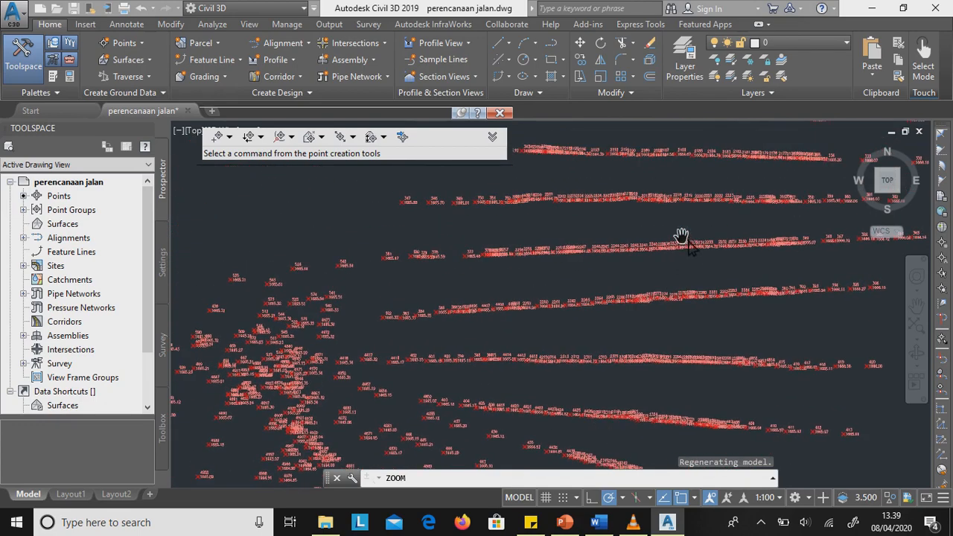
middle_click_drag(682, 236, 685, 430)
mouse_move(743, 197)
middle_mouse_down()
mouse_move(693, 291)
mouse_move(665, 385)
middle_mouse_up()
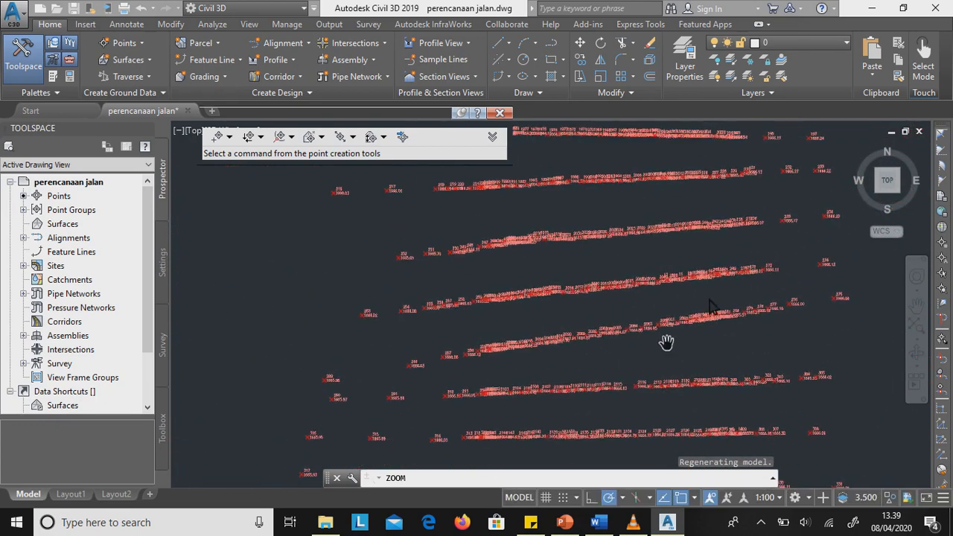
middle_click_drag(705, 219, 662, 360)
middle_click_drag(657, 196, 615, 375)
middle_click_drag(601, 230, 615, 410)
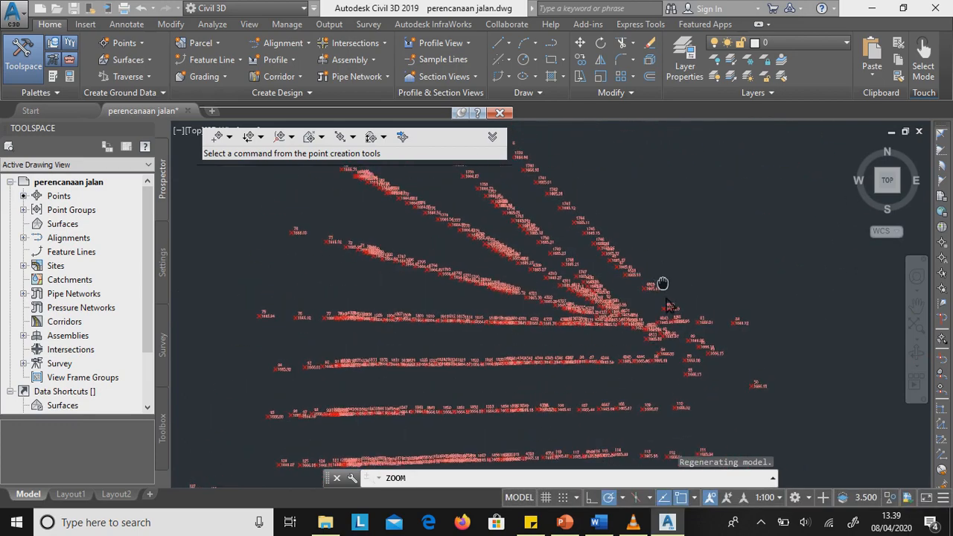
mouse_move(663, 283)
middle_mouse_down()
mouse_move(632, 389)
mouse_move(770, 213)
middle_mouse_up()
middle_click_drag(649, 330, 706, 232)
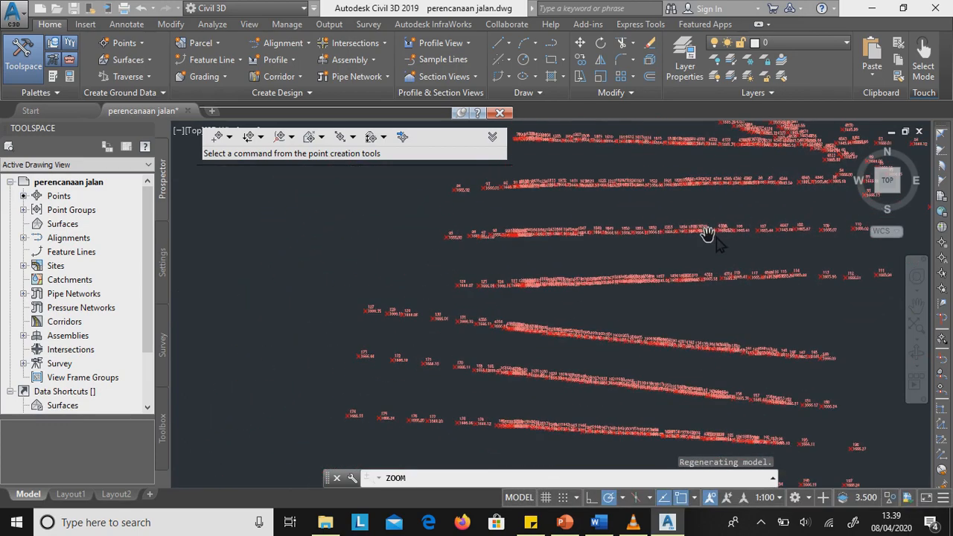
scroll(721, 228, "down", 7)
middle_click_drag(694, 322, 749, 198)
scroll(699, 293, "down", 2)
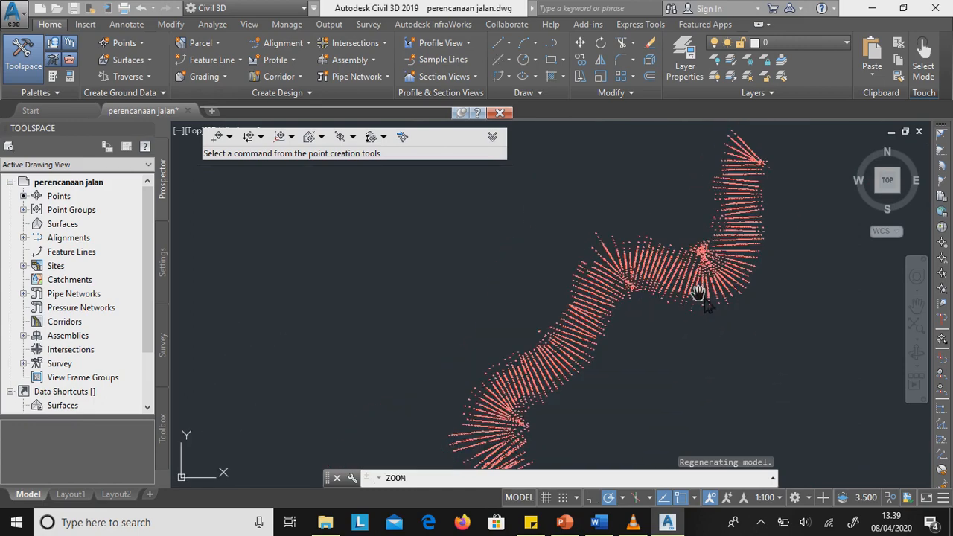
mouse_move(681, 336)
middle_mouse_down()
mouse_move(671, 271)
mouse_move(635, 317)
mouse_move(612, 323)
middle_mouse_up()
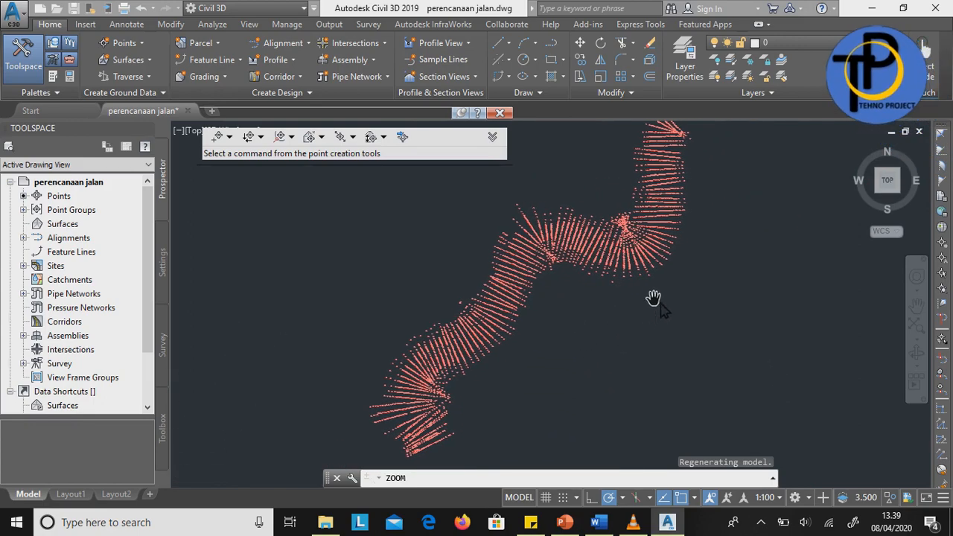
Open the point group properties of "data ukur" from survey point 1599 near the southwestern end.
scroll(445, 445, "up", 5)
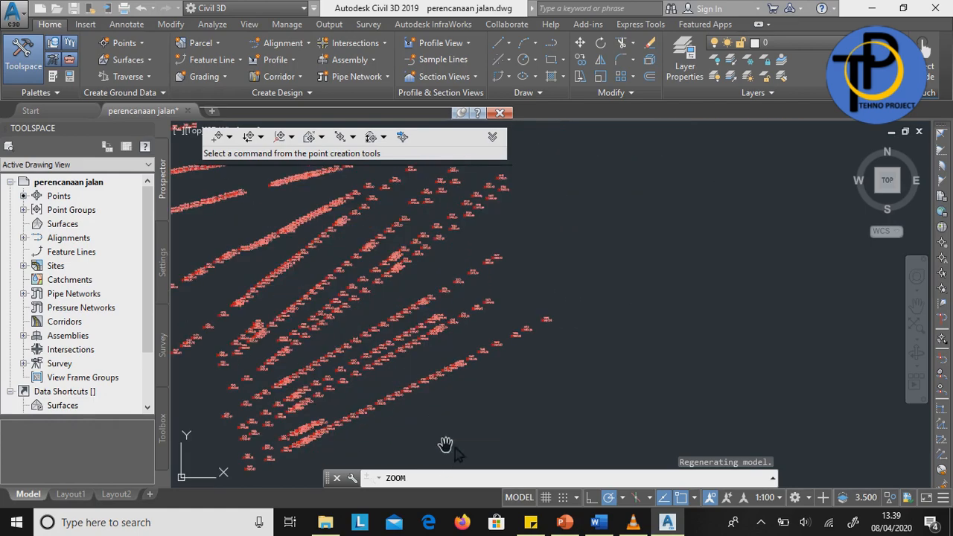
scroll(486, 376, "up", 2)
scroll(524, 334, "up", 3)
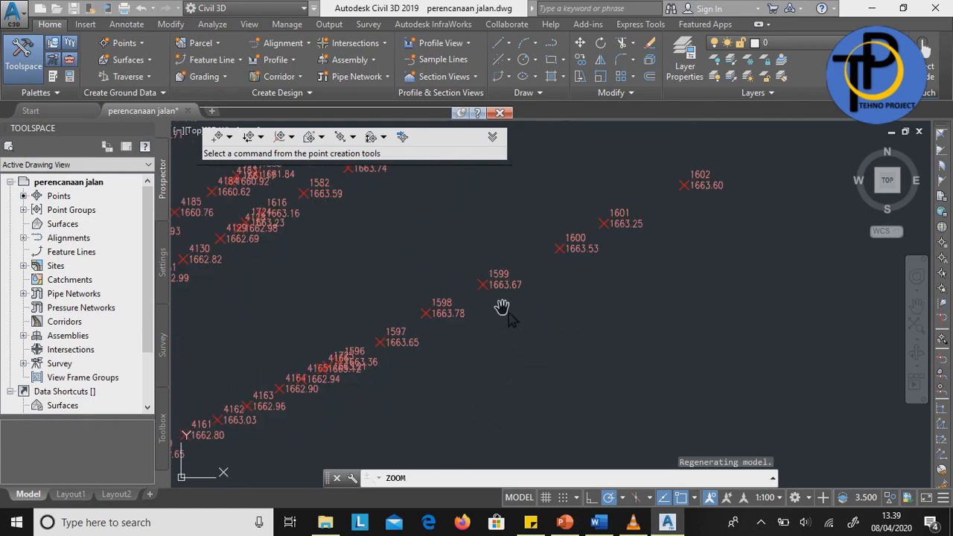
left_click(482, 312)
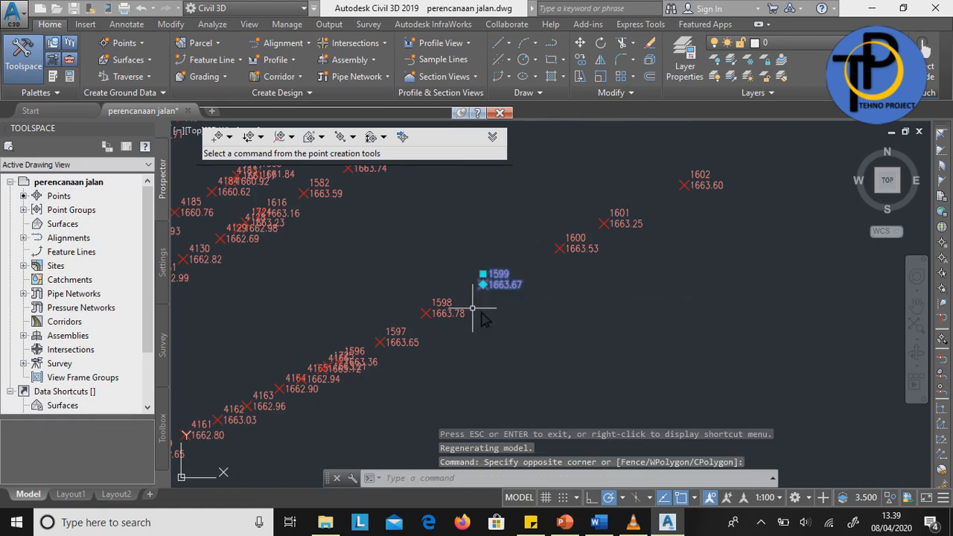
right_click(563, 342)
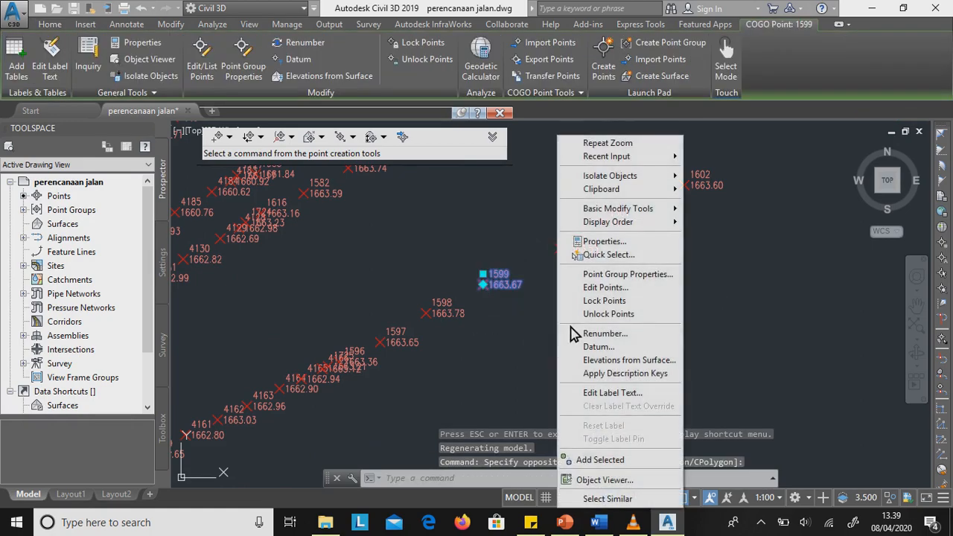
left_click(611, 278)
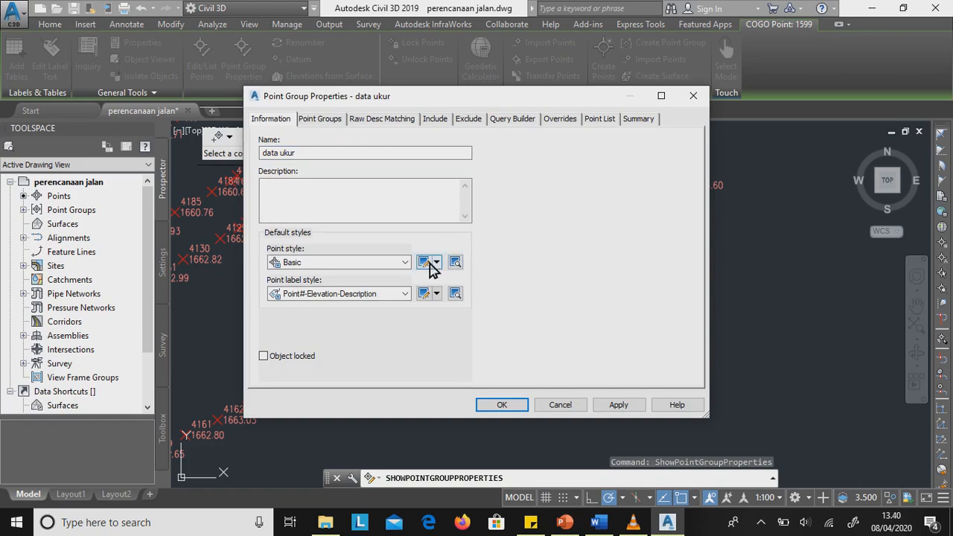
Review the available point styles, keep Basic selected, and inspect its marker settings without changing them.
left_click(406, 262)
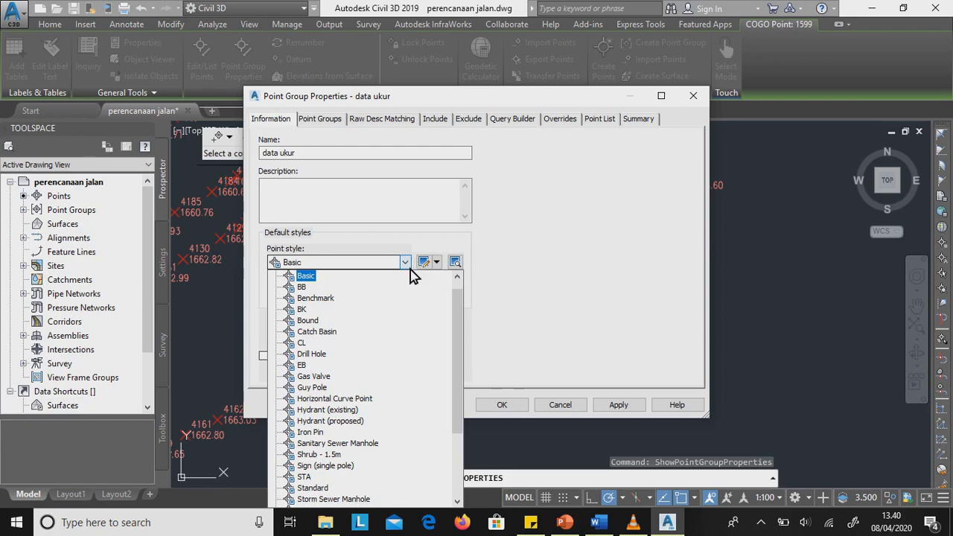
scroll(418, 284, "down", 3)
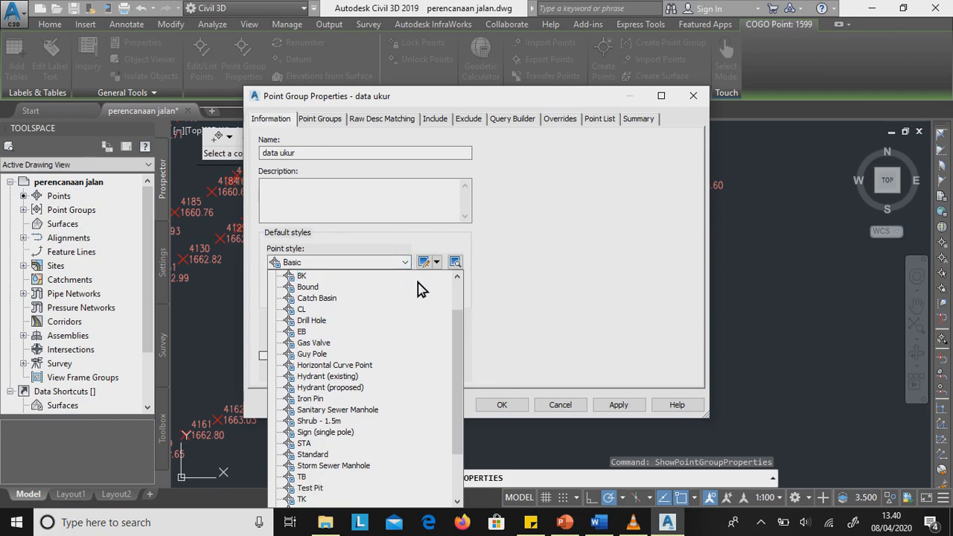
scroll(418, 285, "up", 3)
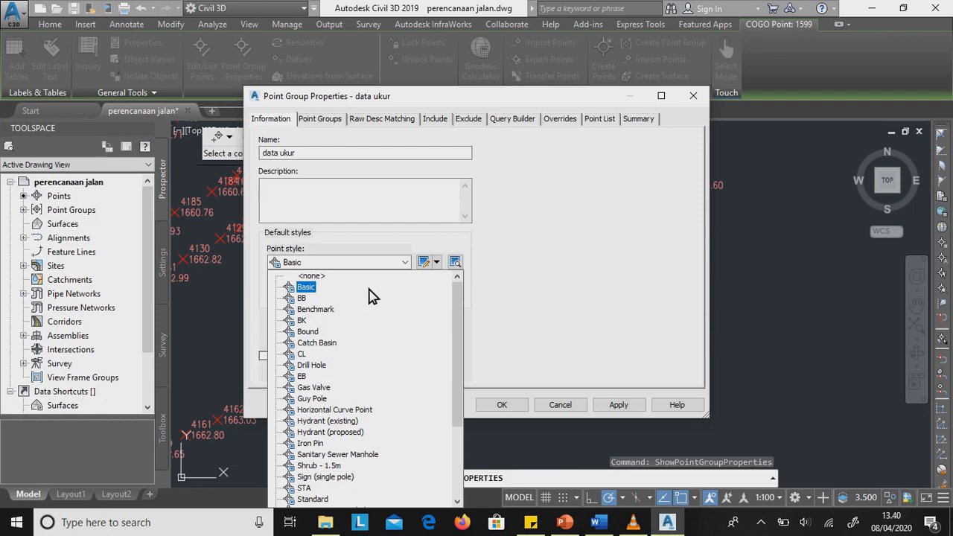
left_click(308, 287)
left_click(424, 262)
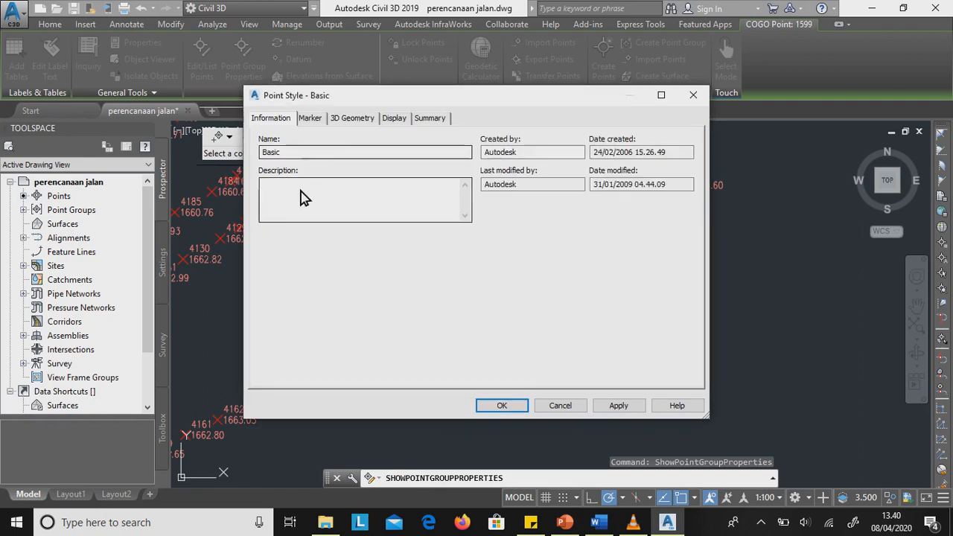
left_click(314, 119)
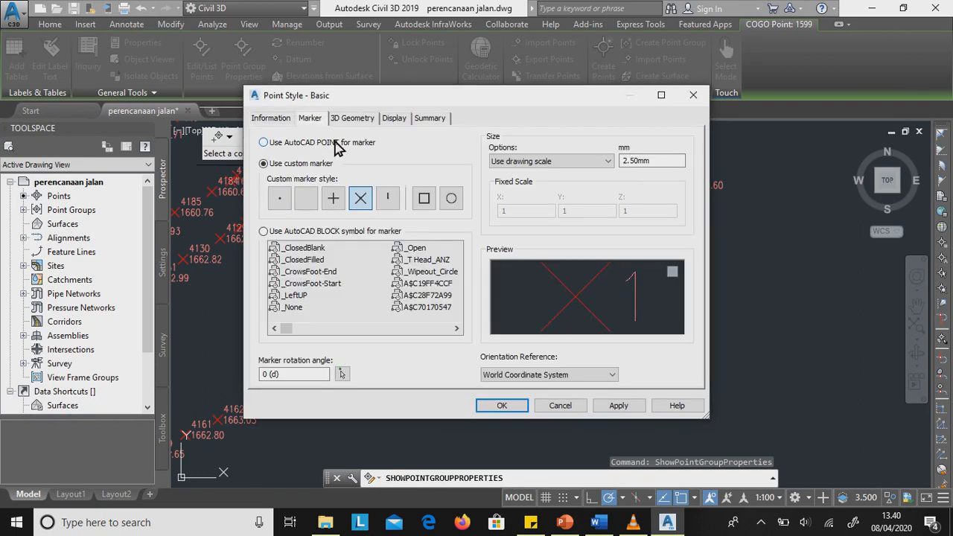
left_click_drag(569, 105, 599, 125)
left_click(728, 125)
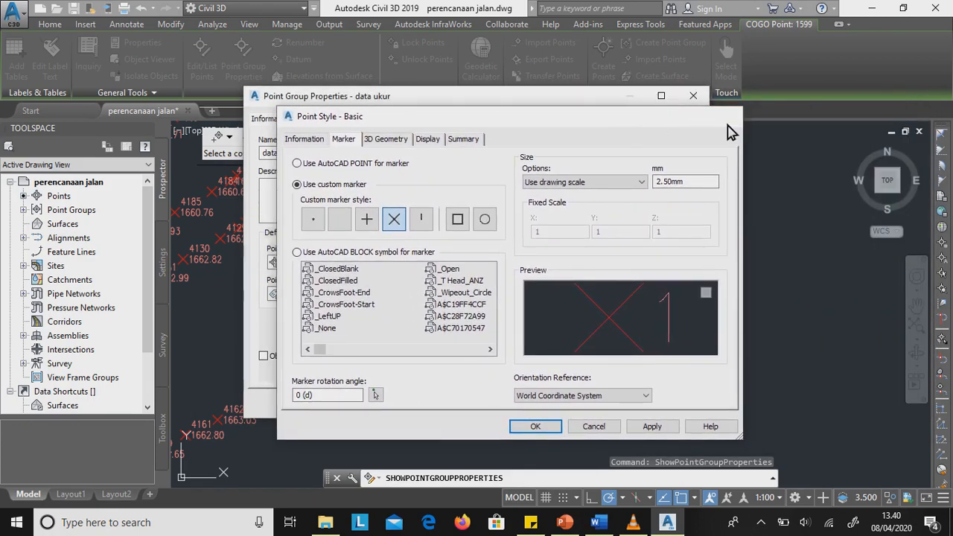
Create a new point style for "data ukur" with the plus-shaped custom marker and a 2.00 mm size at drawing scale.
left_click(437, 262)
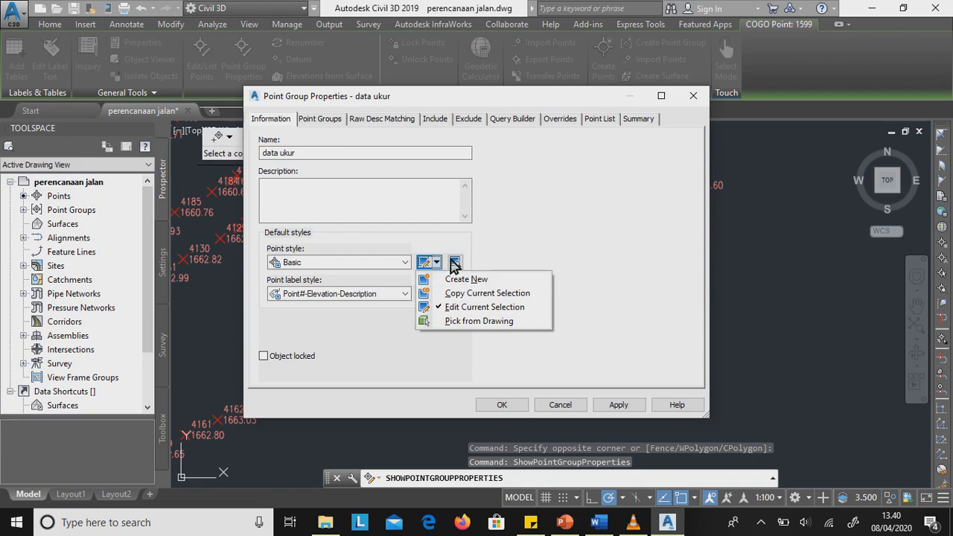
left_click(506, 280)
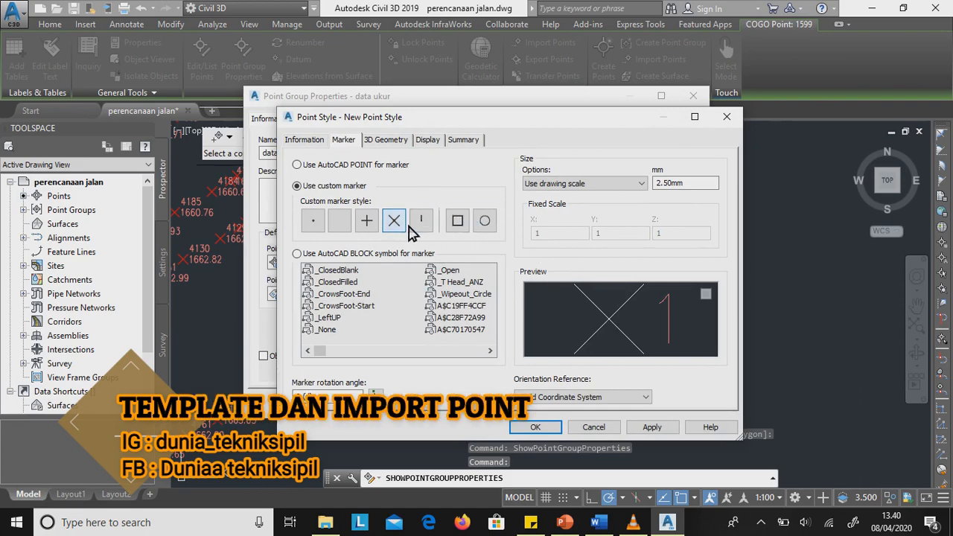
left_click(375, 230)
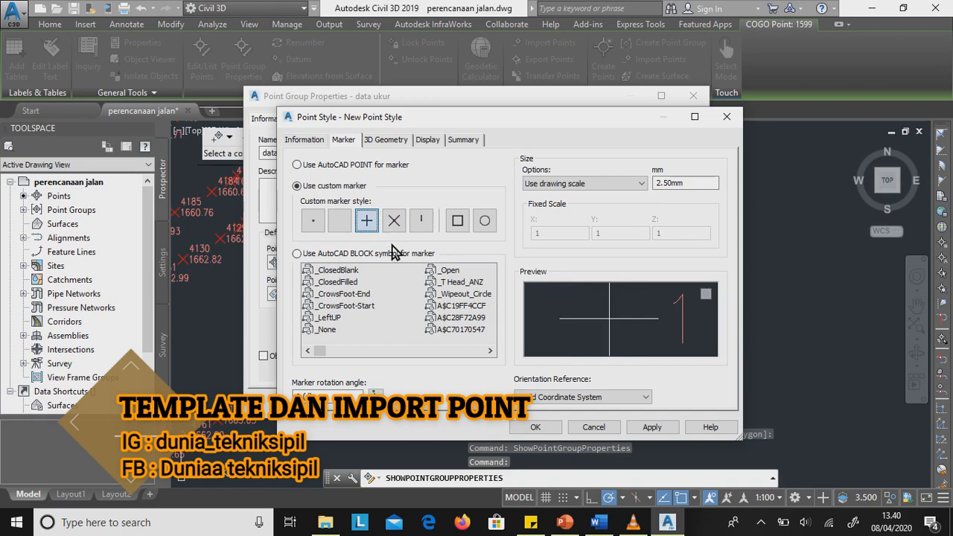
left_click(674, 185)
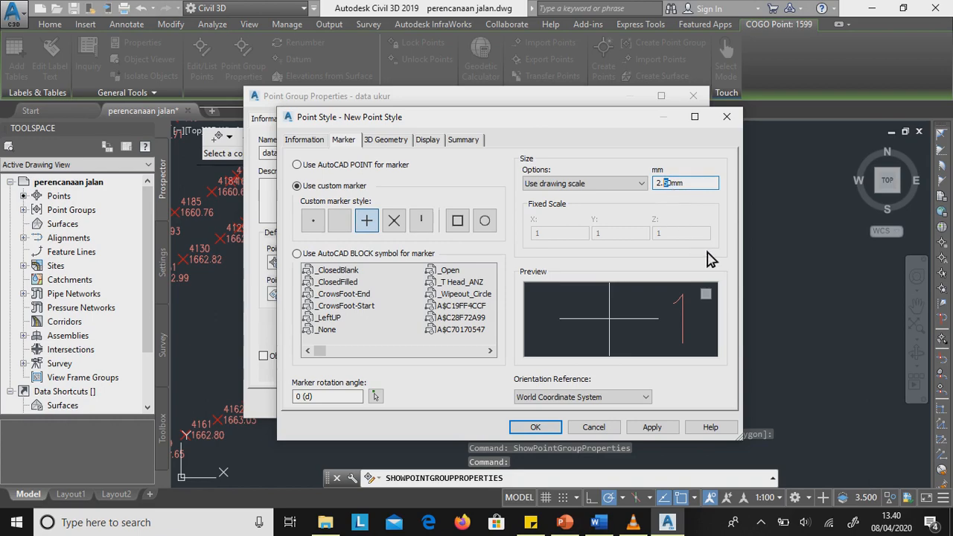
type("0")
left_click(391, 141)
left_click(536, 427)
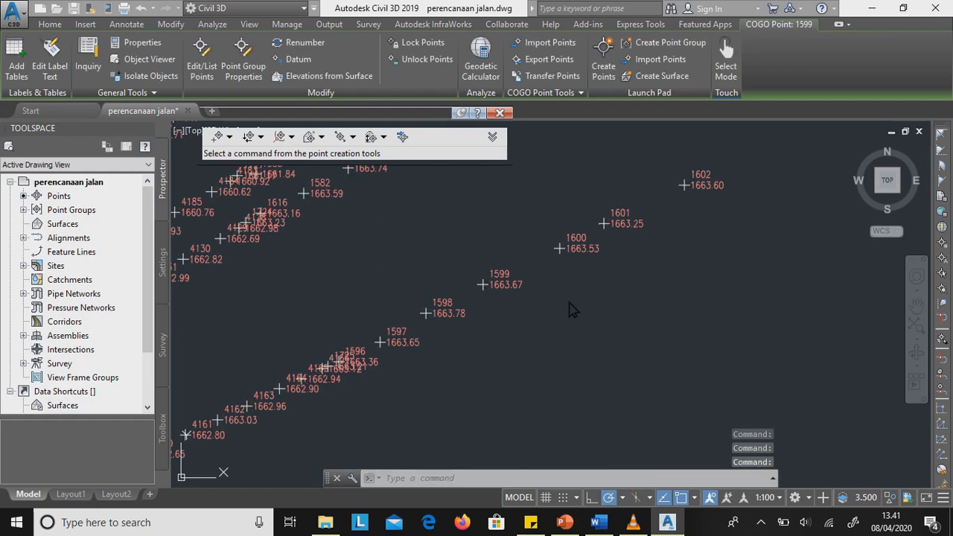
Examine the plus-shaped point markers and their labels across the southwestern cross-section rows, close up and in overview.
left_click(570, 309)
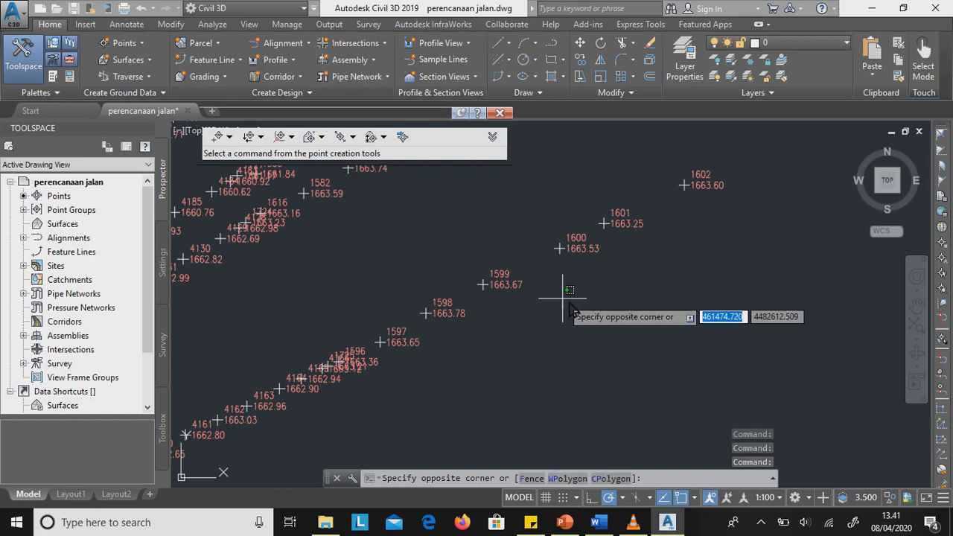
left_click(570, 309)
scroll(647, 317, "down", 5)
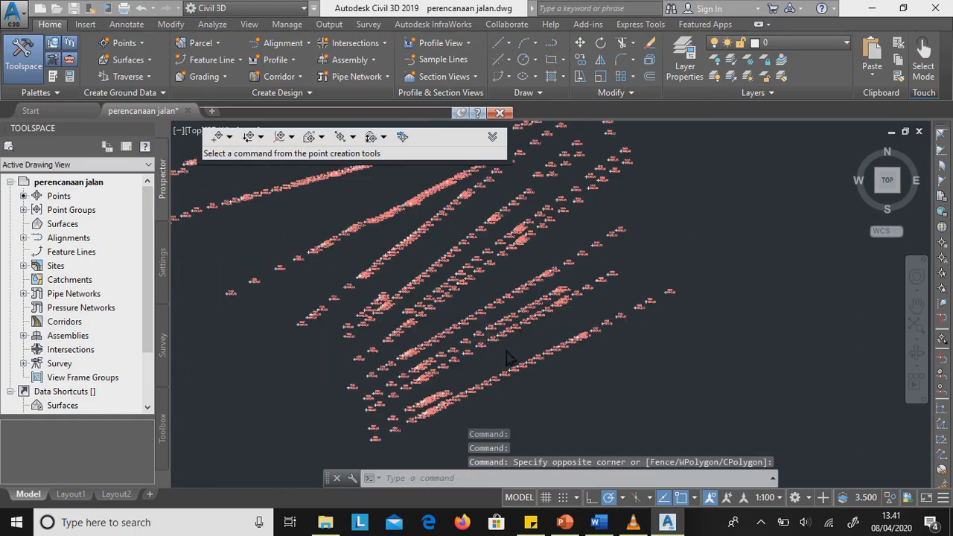
scroll(515, 342, "up", 6)
scroll(580, 339, "down", 8)
mouse_move(533, 284)
middle_mouse_down()
mouse_move(533, 340)
mouse_move(519, 365)
middle_mouse_up()
scroll(566, 196, "up", 6)
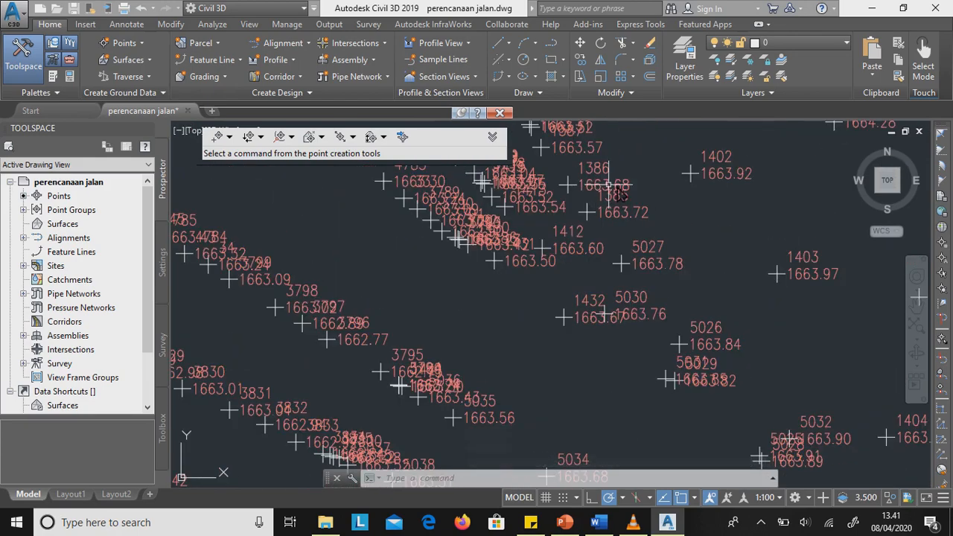
scroll(622, 192, "down", 6)
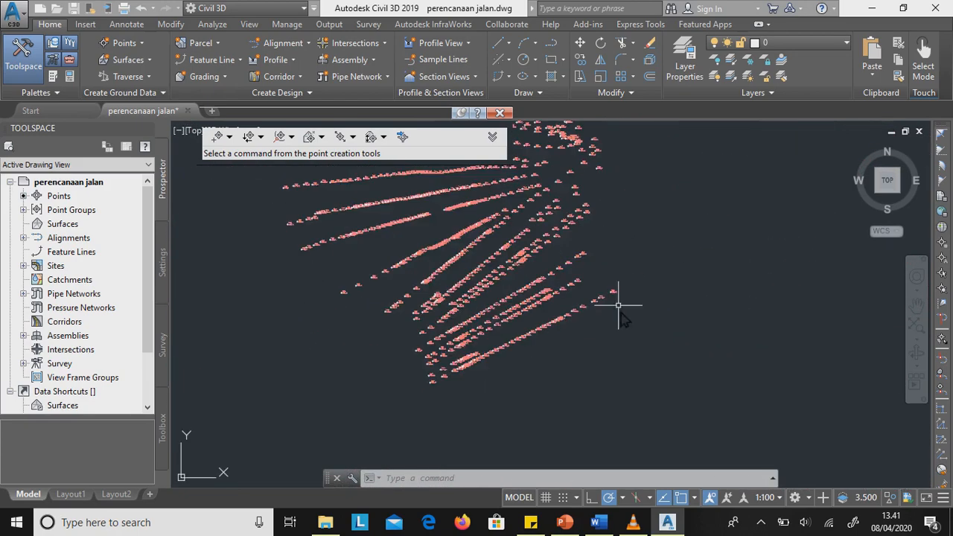
Open the point group properties of "data ukur" from survey point 1602 at the southeastern end of its row.
scroll(656, 179, "up", 6)
left_click(660, 174)
left_click(588, 227)
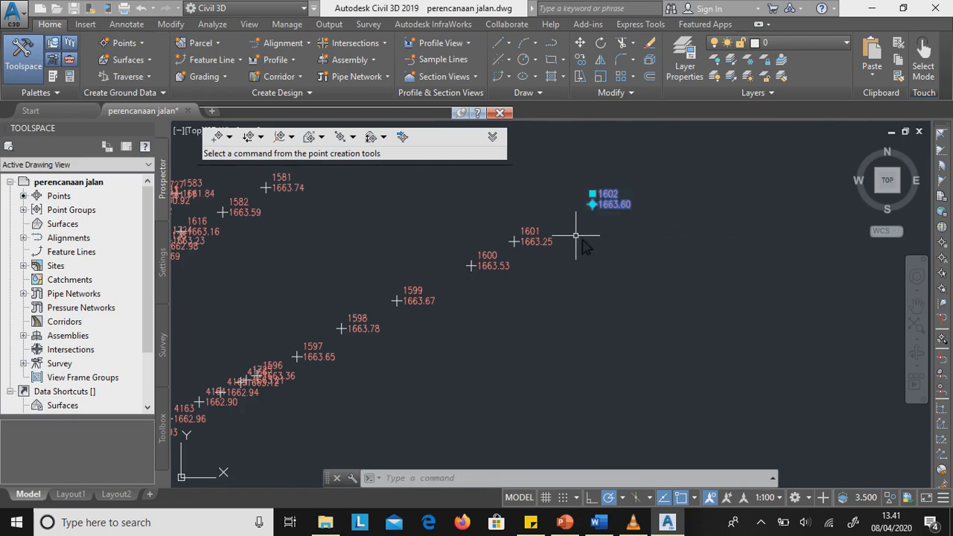
right_click(594, 240)
left_click(621, 273)
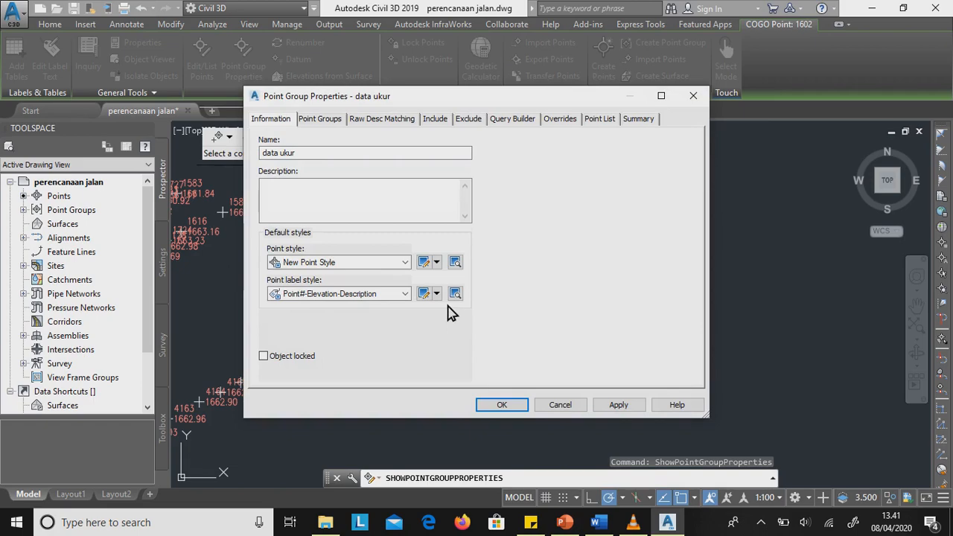
Apply the ANZ_( Elev) & (Code) FULL point label style to the group and move the properties dialog aside to check the labels.
left_click(409, 297)
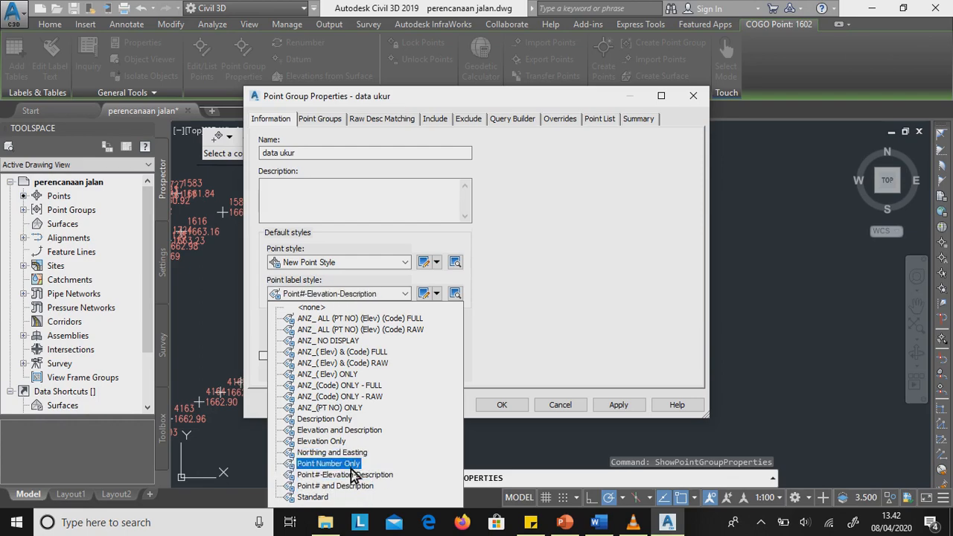
left_click(356, 353)
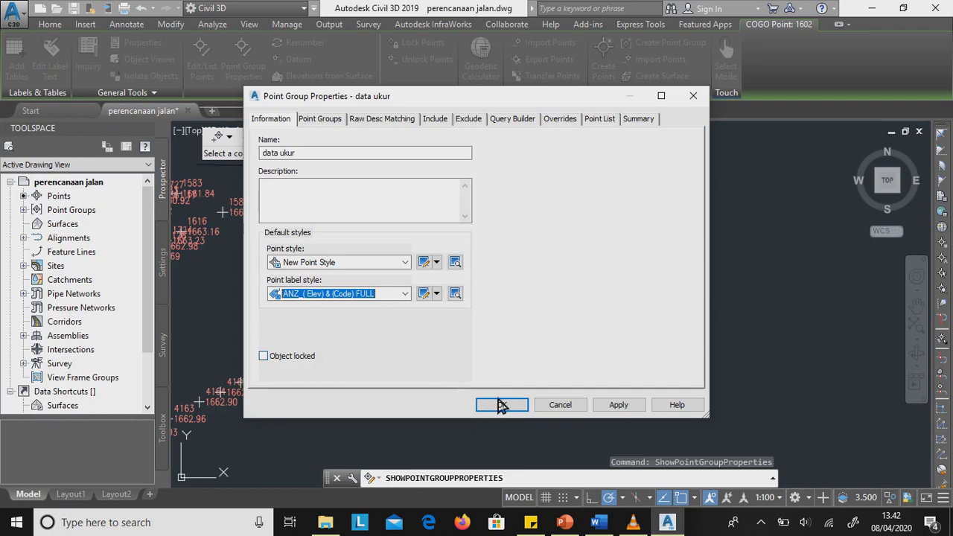
left_click(607, 409)
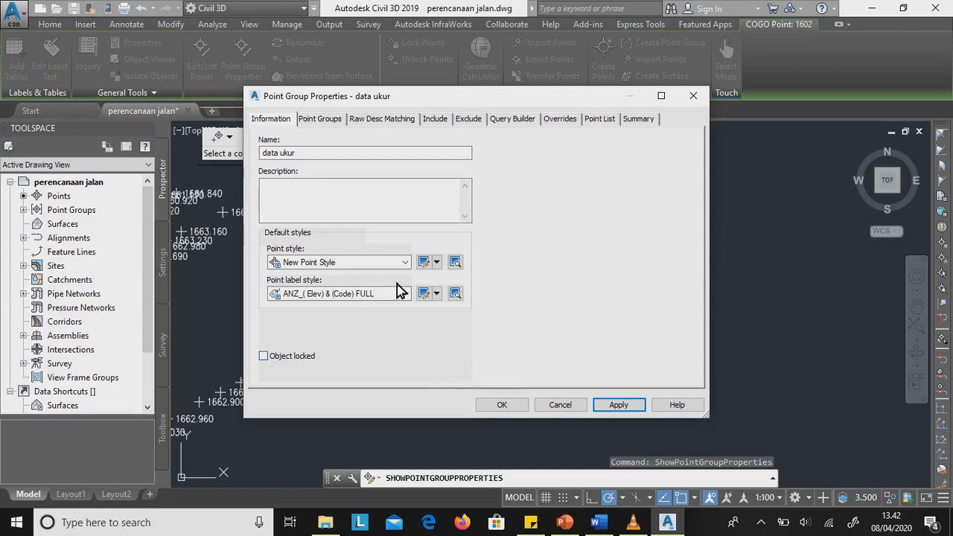
left_click_drag(406, 102, 657, 91)
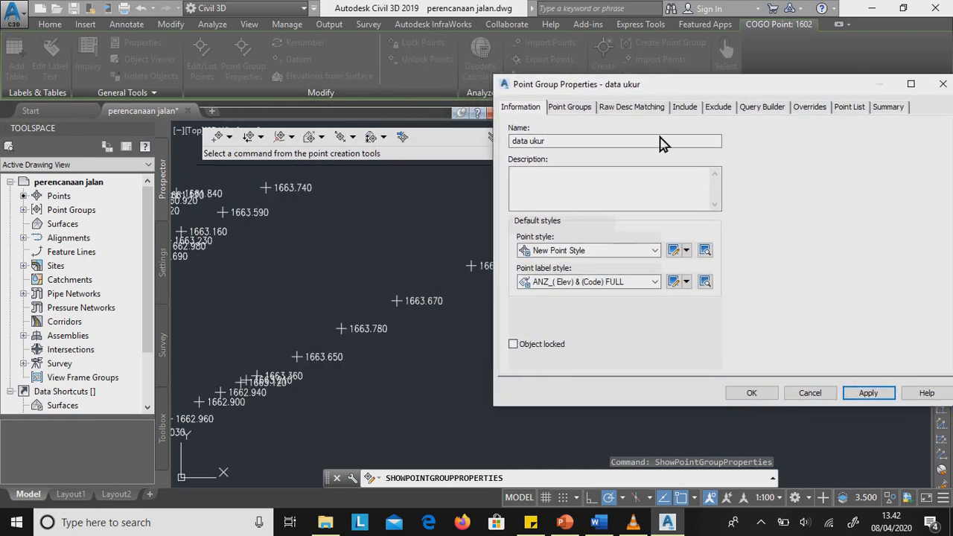
Try the ANZ_( Elev) ONLY point label style on the "data ukur" group.
left_click(660, 283)
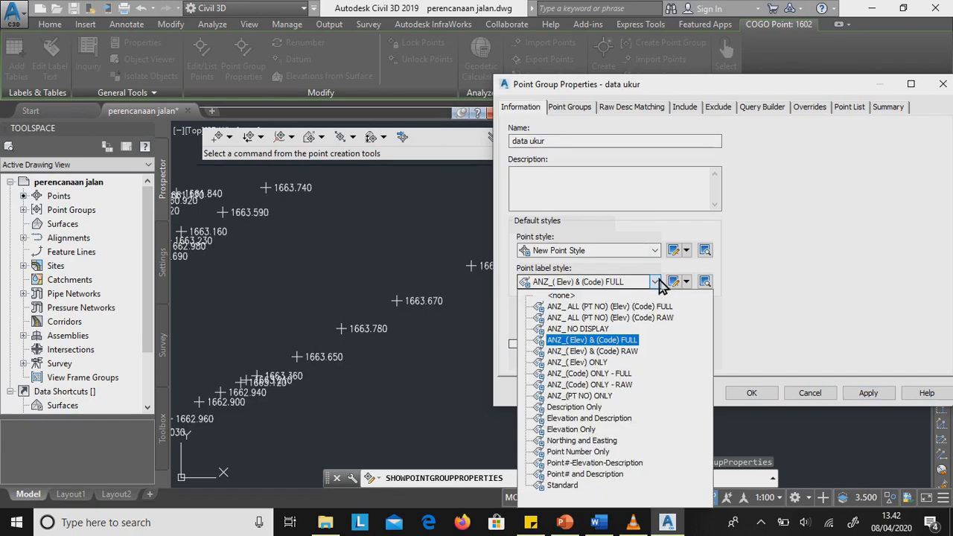
left_click(604, 363)
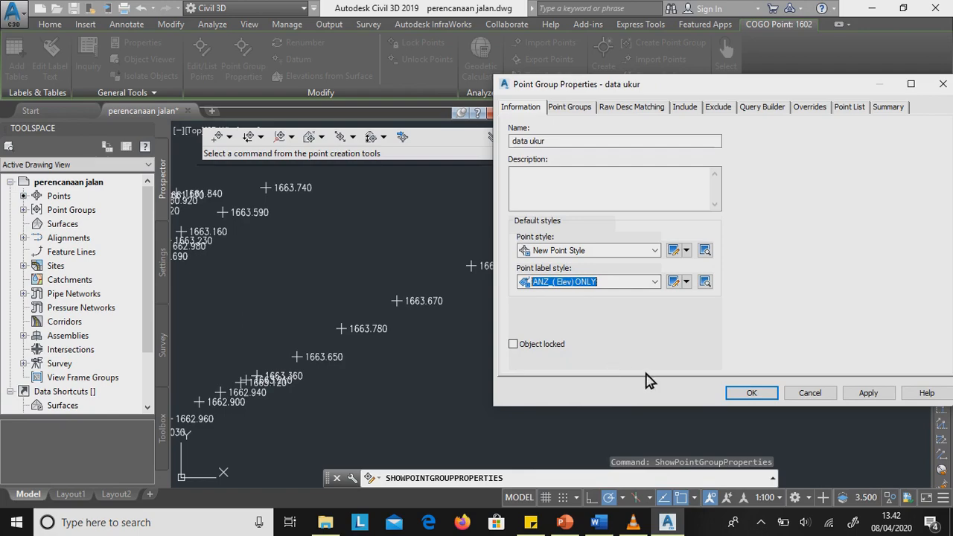
left_click(863, 394)
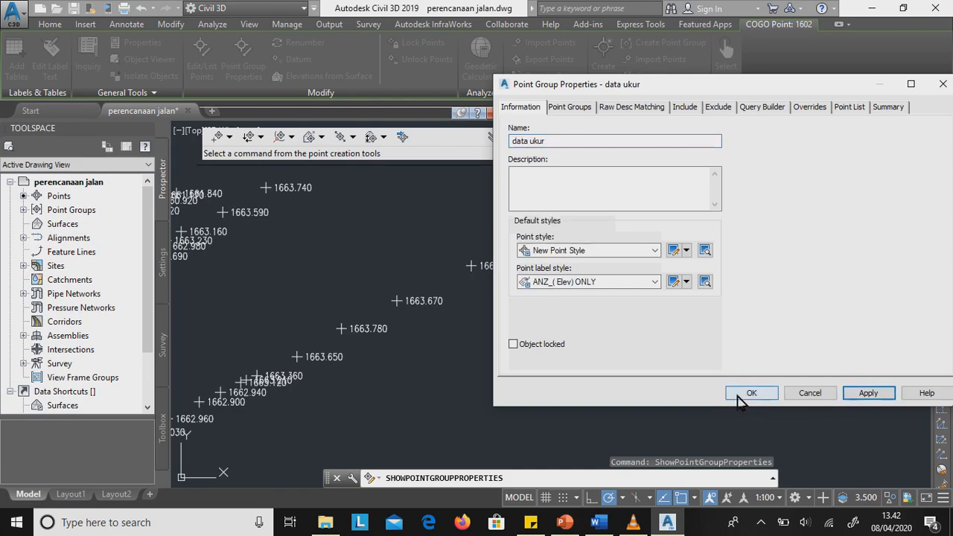
Set the point label style of "data ukur" to Elevation Only, deselect the point, and check the whole survey strip.
left_click(660, 283)
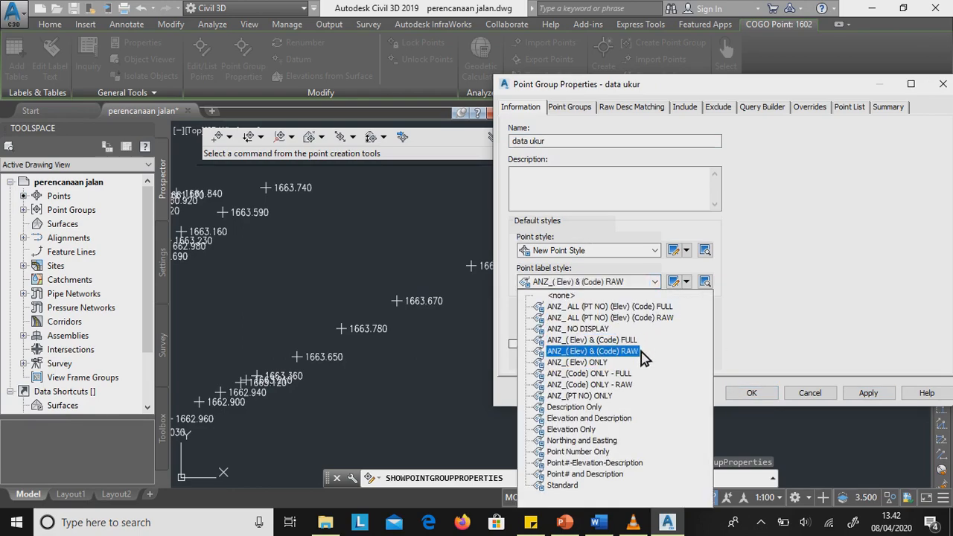
left_click(588, 429)
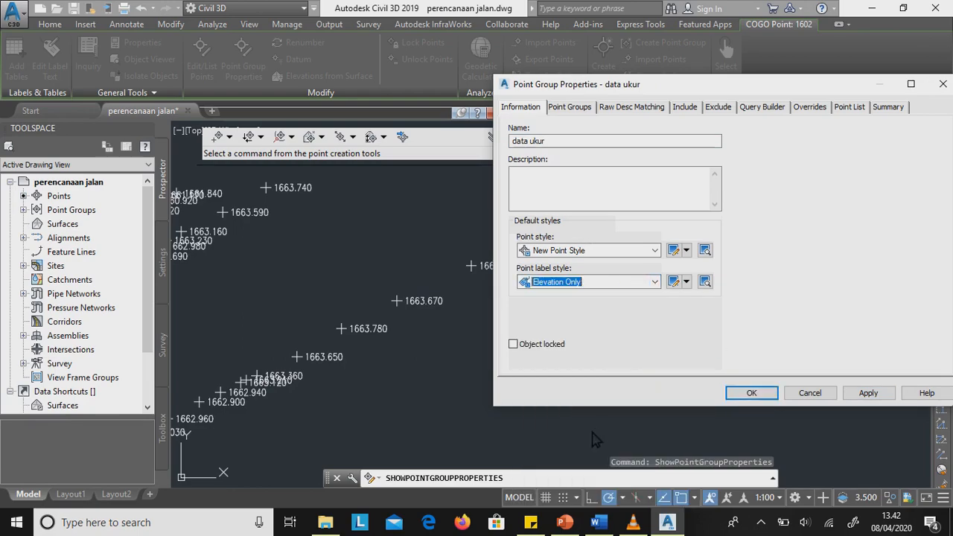
left_click(748, 394)
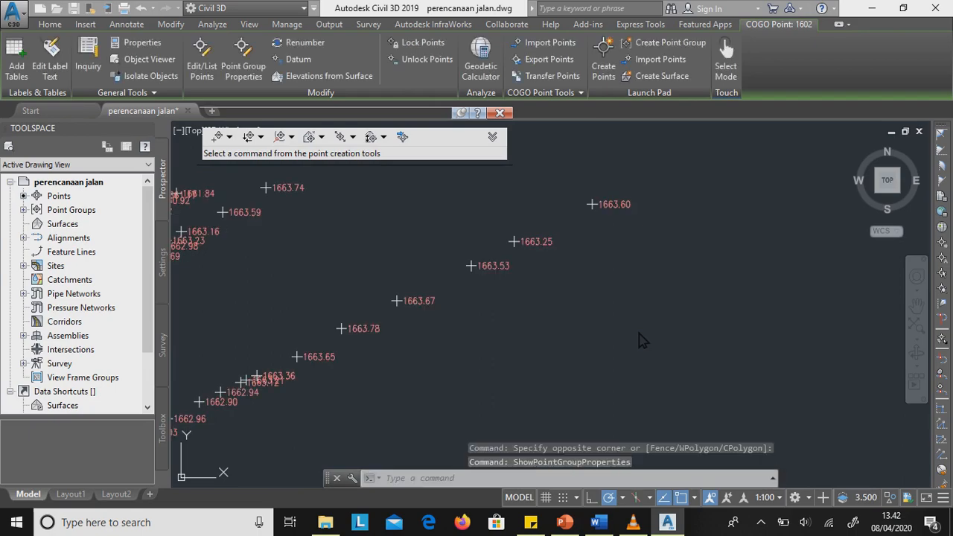
key("Escape")
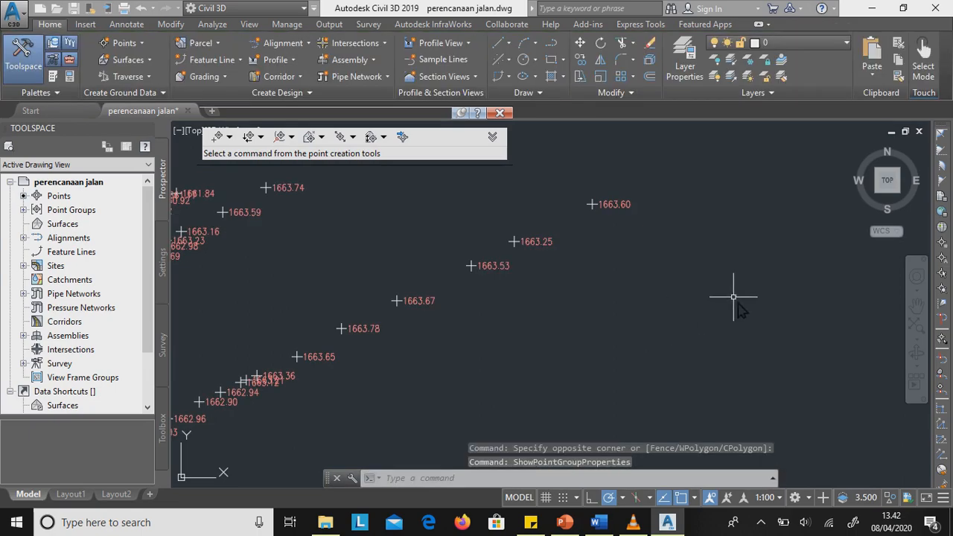
scroll(700, 332, "down", 5)
scroll(704, 335, "down", 2)
middle_click_drag(731, 267, 502, 380)
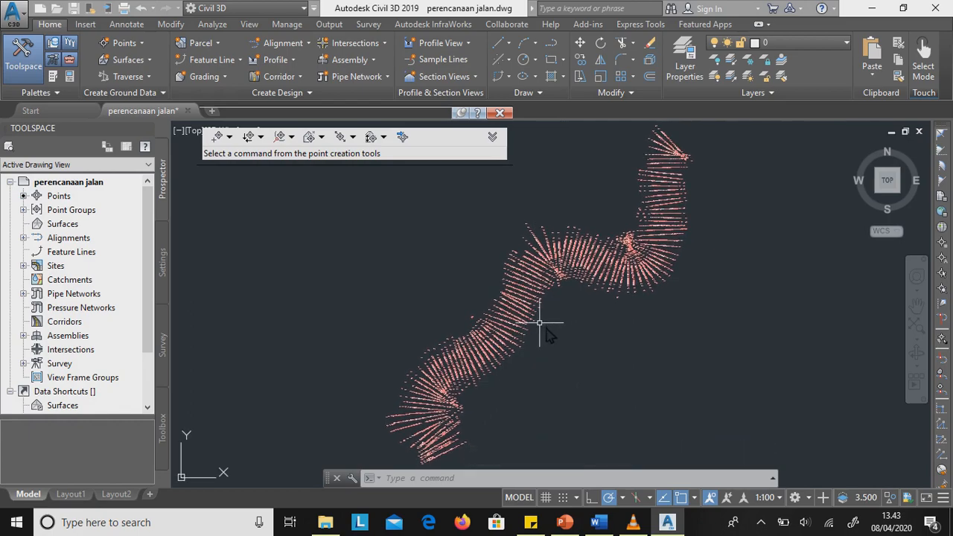